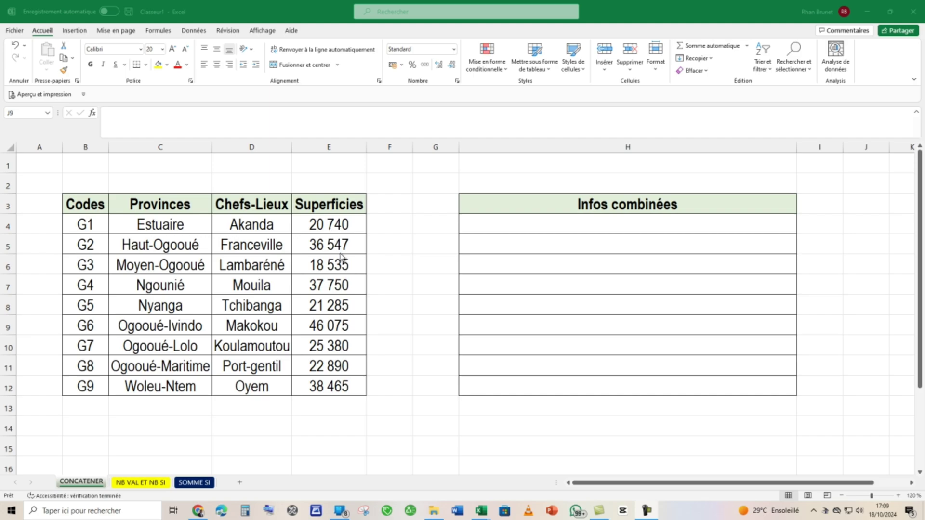
Step: Start a CONCATENER formula in H4 with code cell B4 and a quoted space " " as its first two arguments
left_click(509, 225)
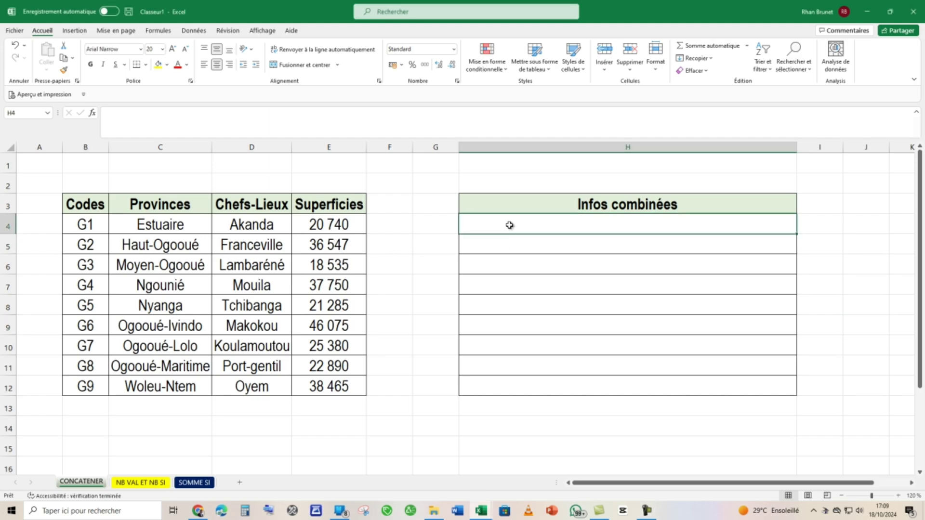
type("=co")
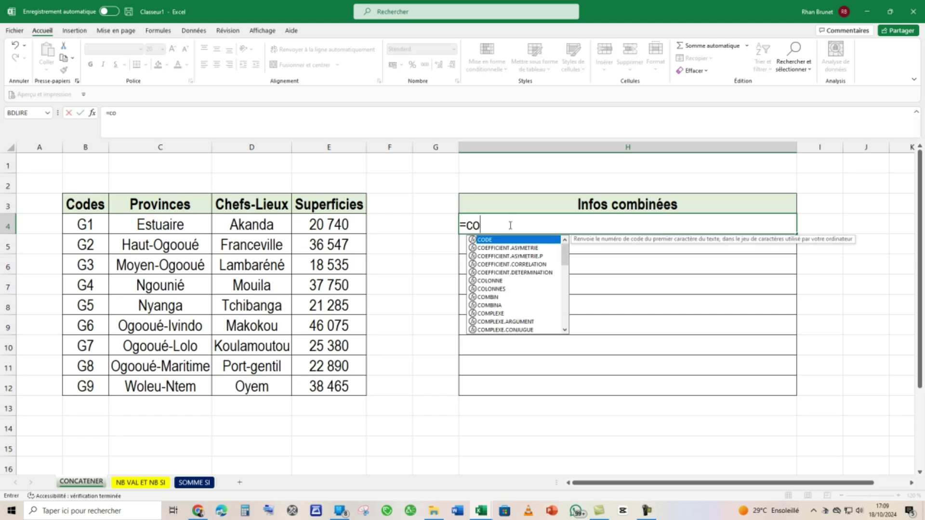
type("nc")
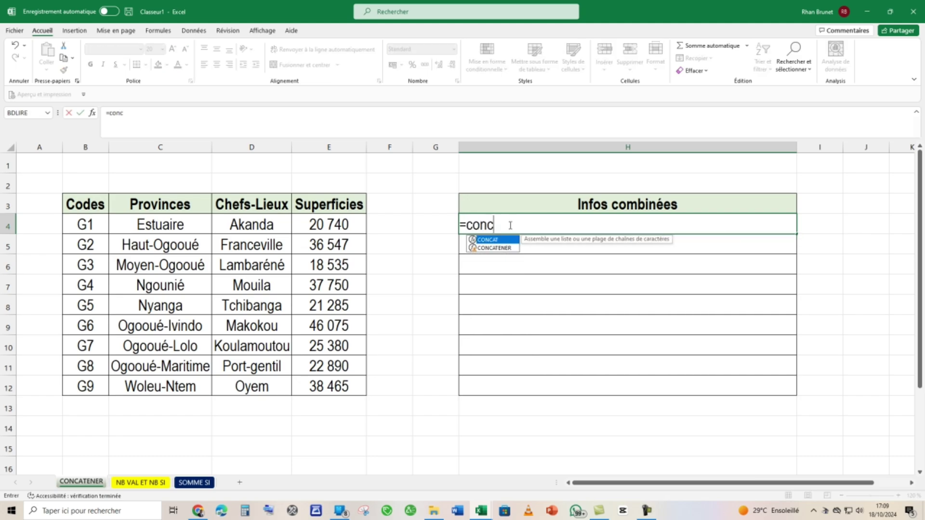
double_click(502, 249)
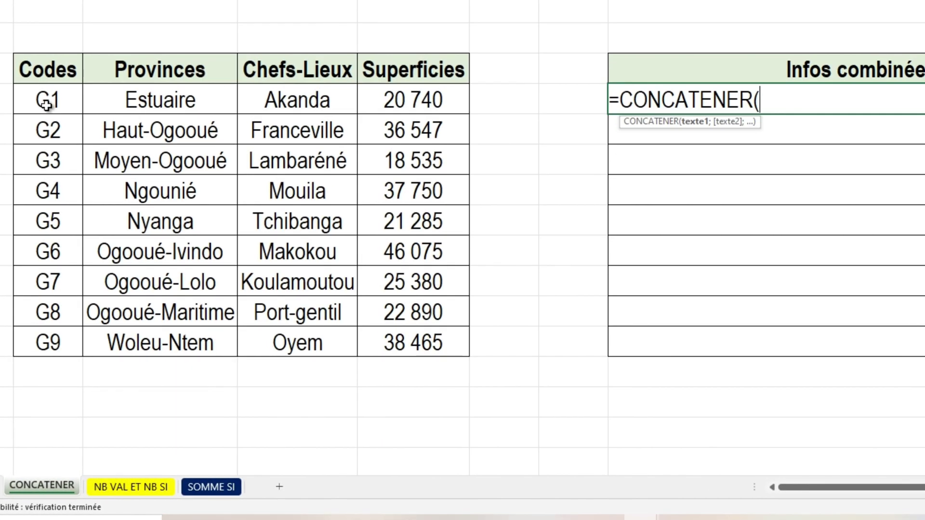
left_click(47, 106)
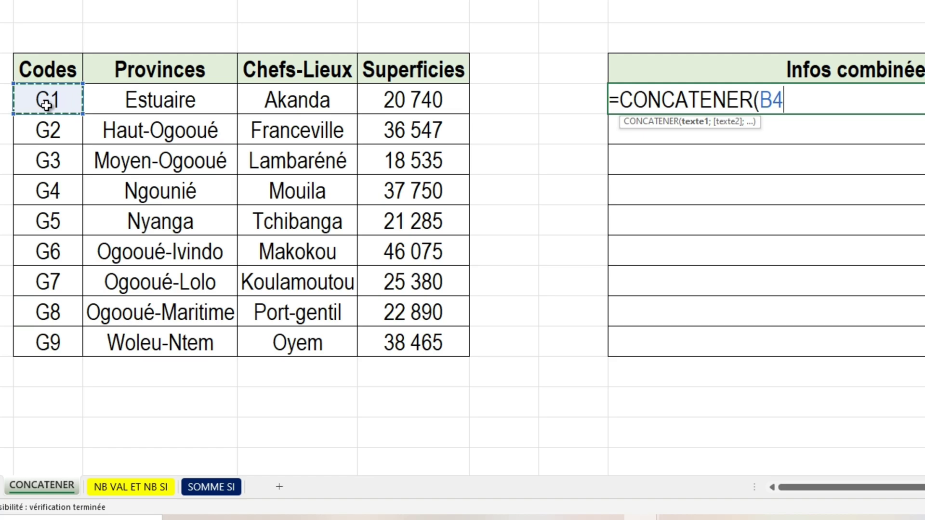
type(";")
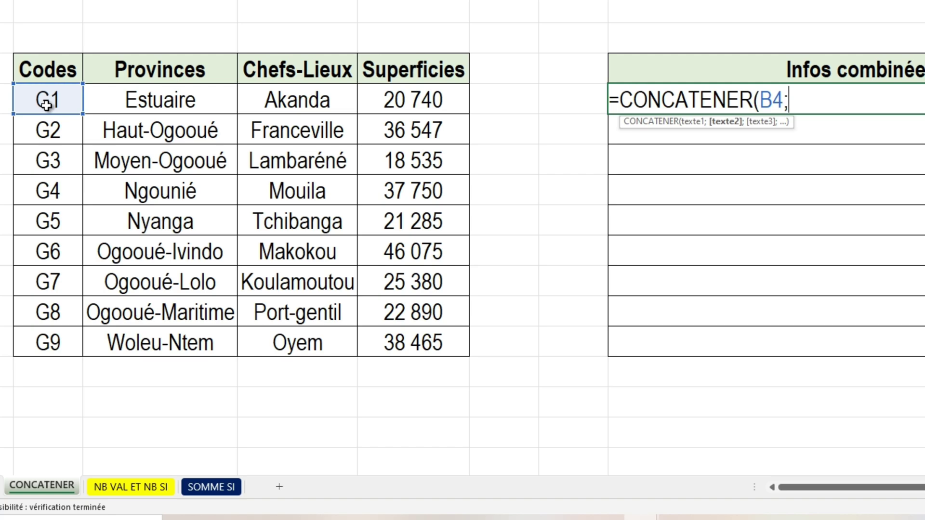
type("\" \"")
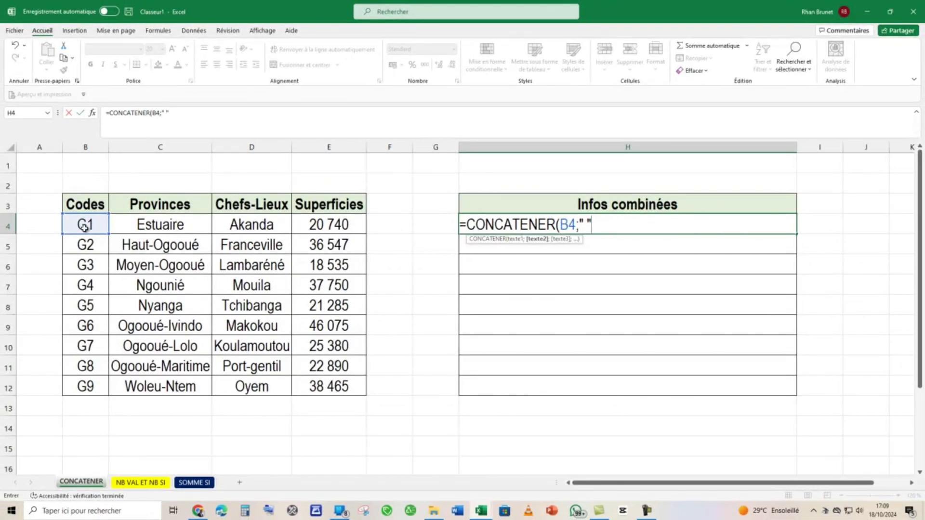
type(";")
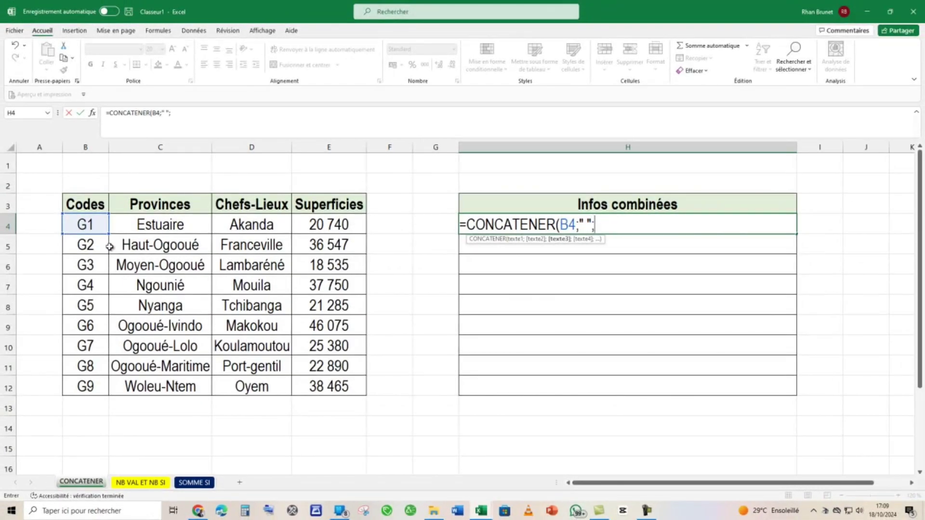
Step: Complete the H4 formula with C4, D4 and E4 as further arguments, separated by quoted spaces " "
left_click(132, 225)
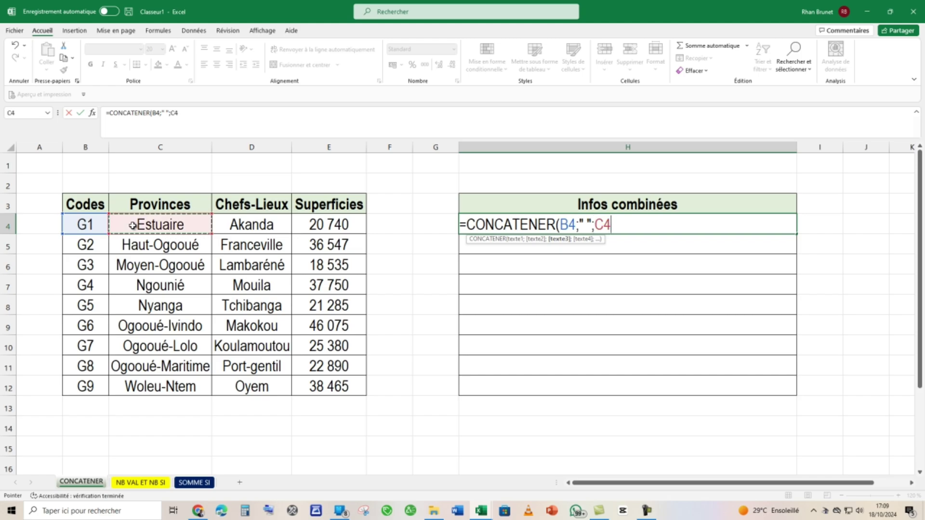
type(";")
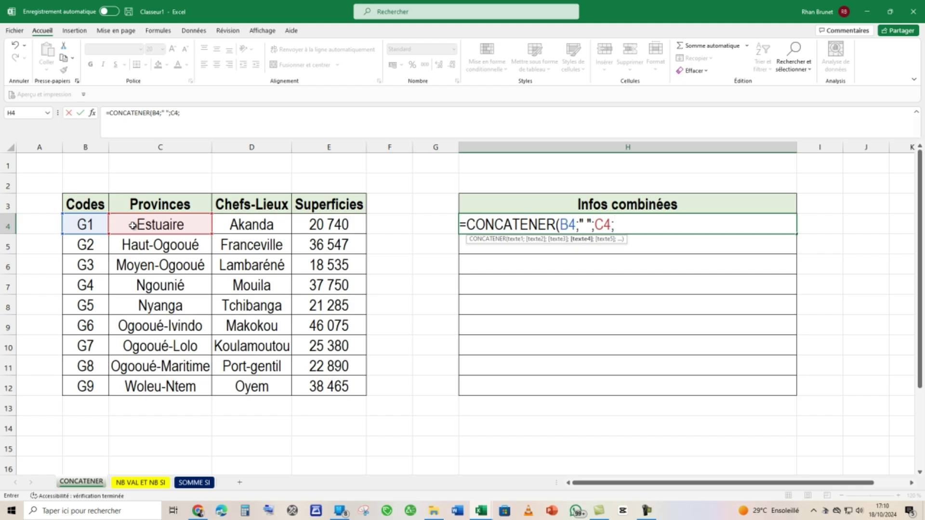
type("\" \";")
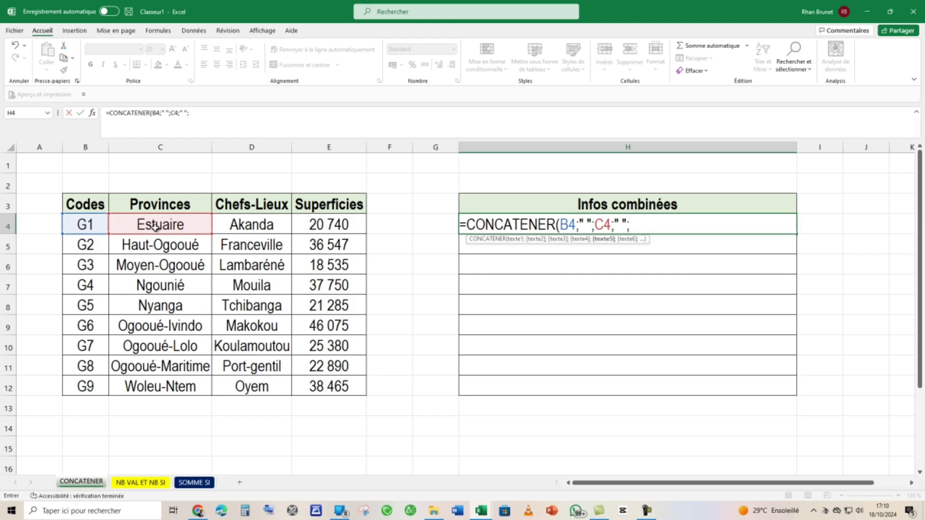
left_click(248, 226)
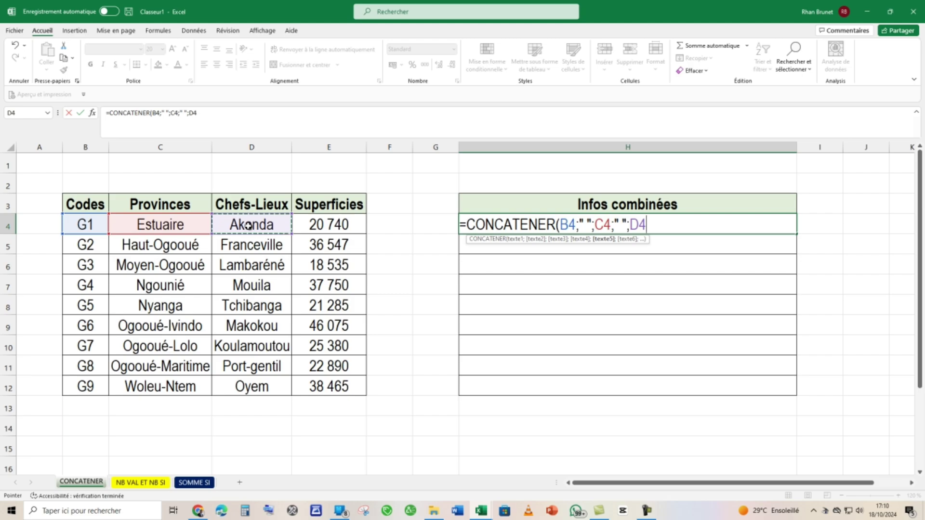
type(";")
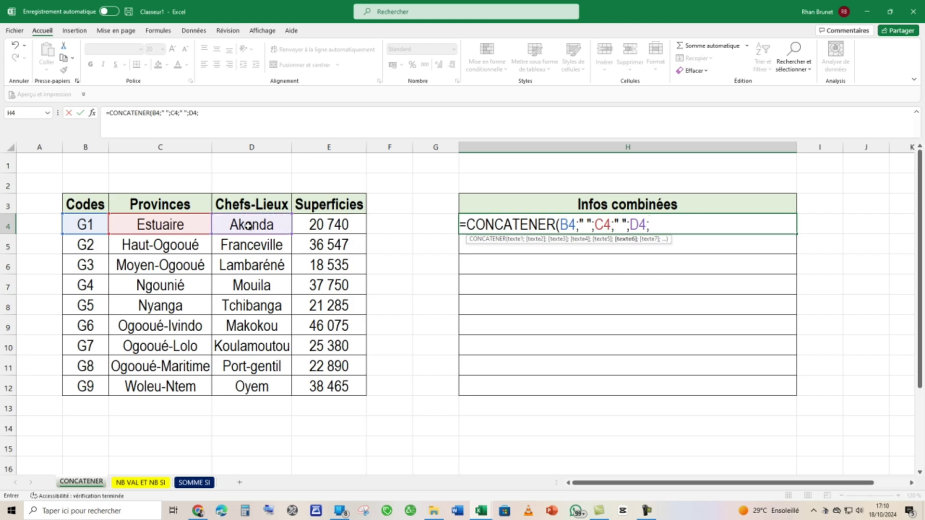
type("\" \";")
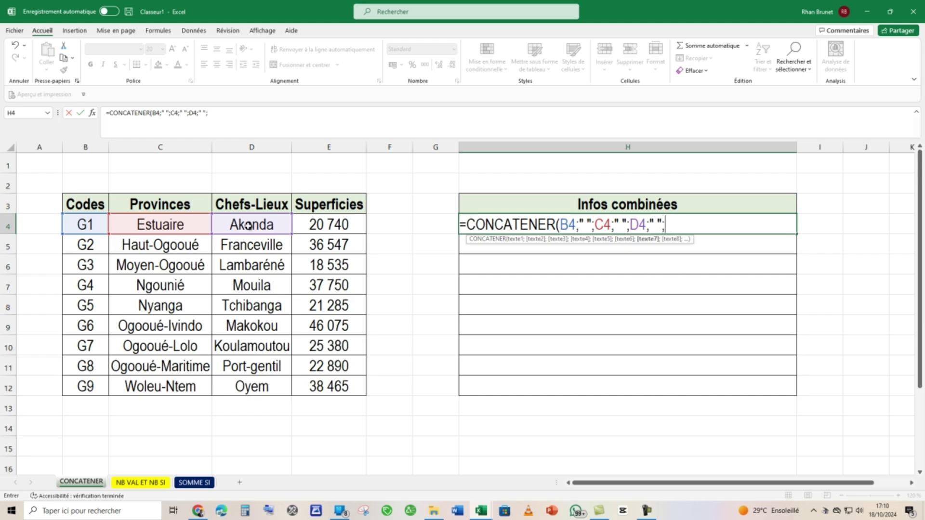
left_click(317, 220)
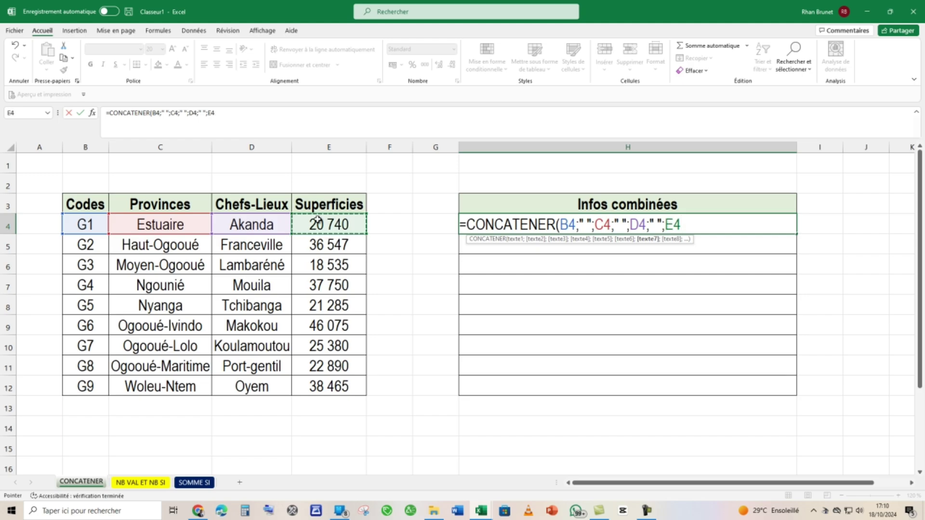
type(")")
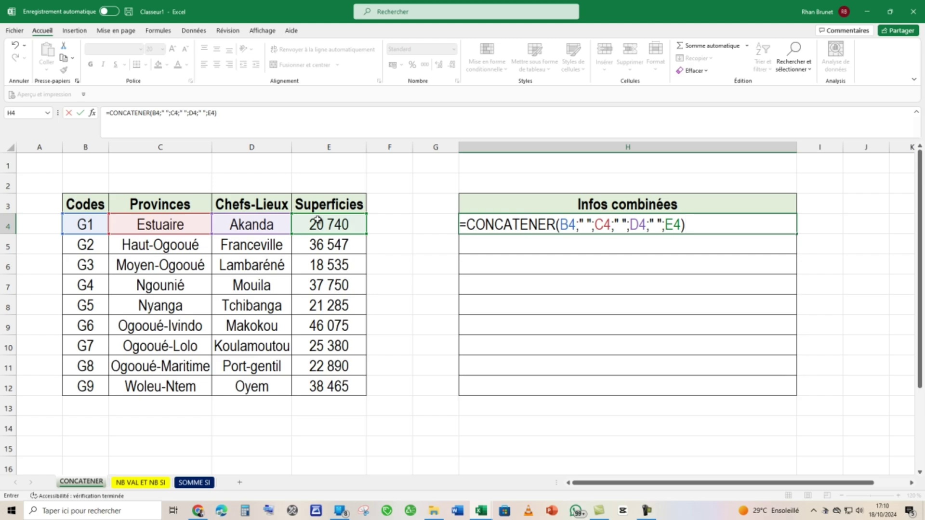
key("Return")
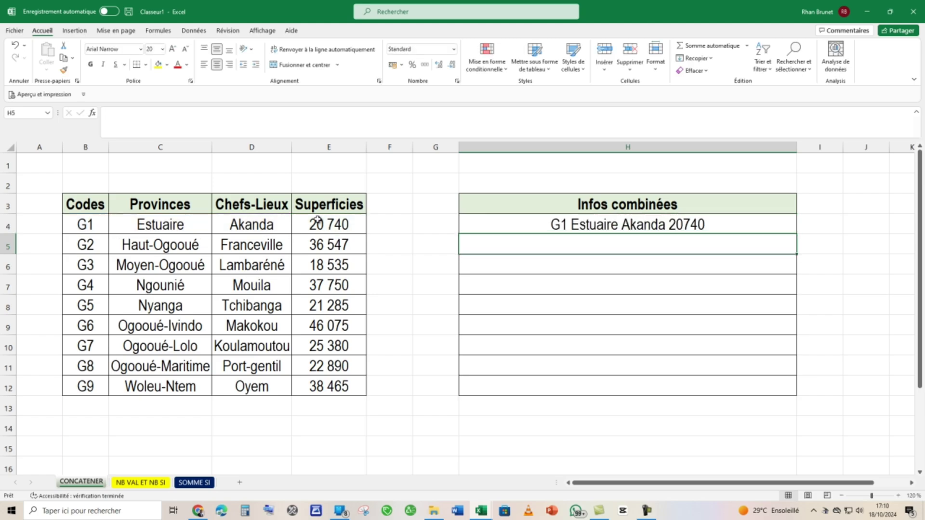
Step: Fill the CONCATENER formula from H4 down to H12 in the Infos combinées column
left_click(614, 228)
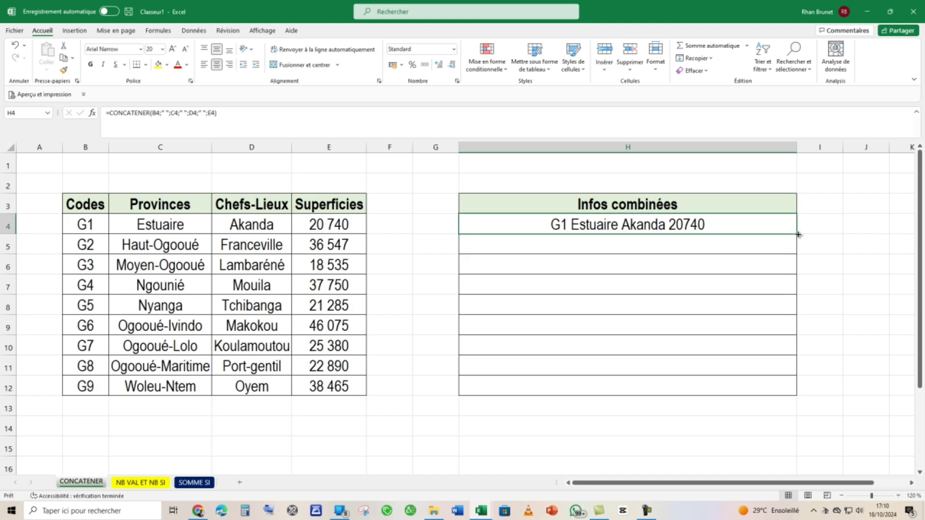
left_click_drag(797, 241, 787, 388)
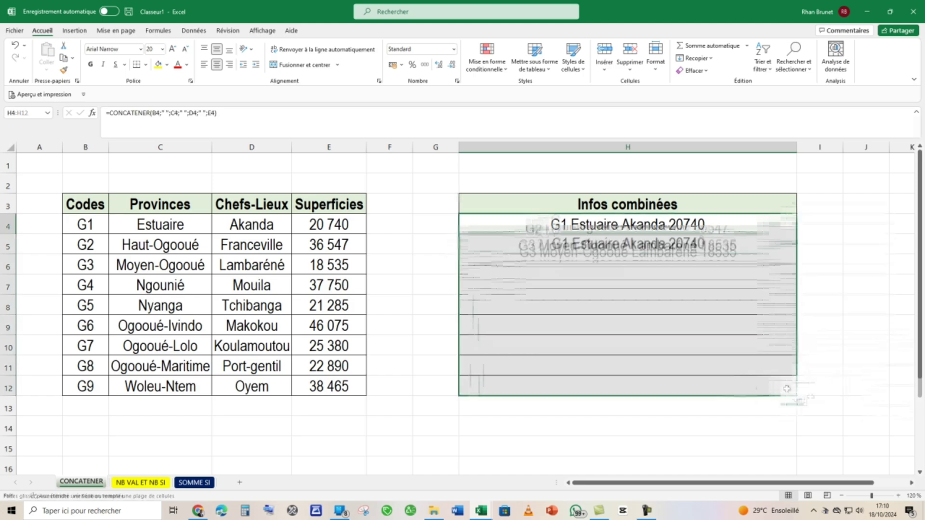
left_click(597, 387)
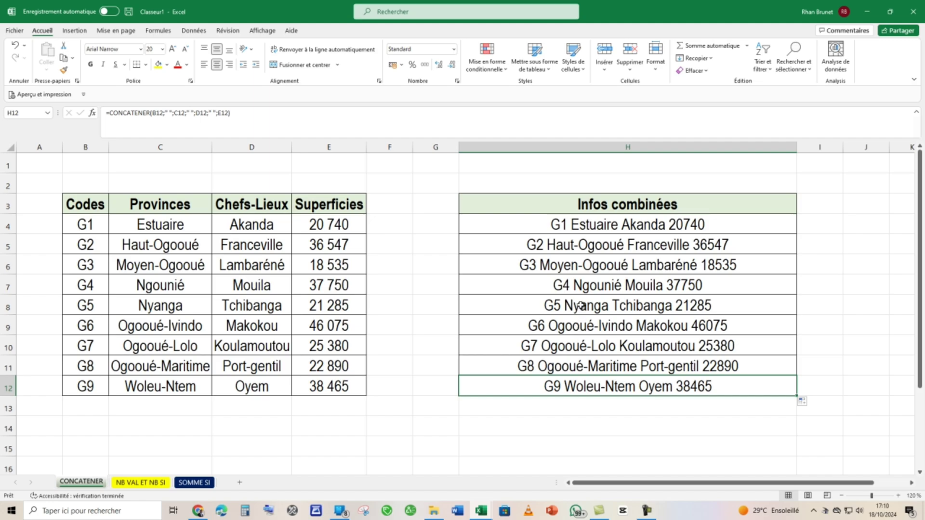
Step: Clear the contents of cells H8 to H12 in the Infos combinées column
left_click_drag(581, 306, 592, 390)
right_click(593, 391)
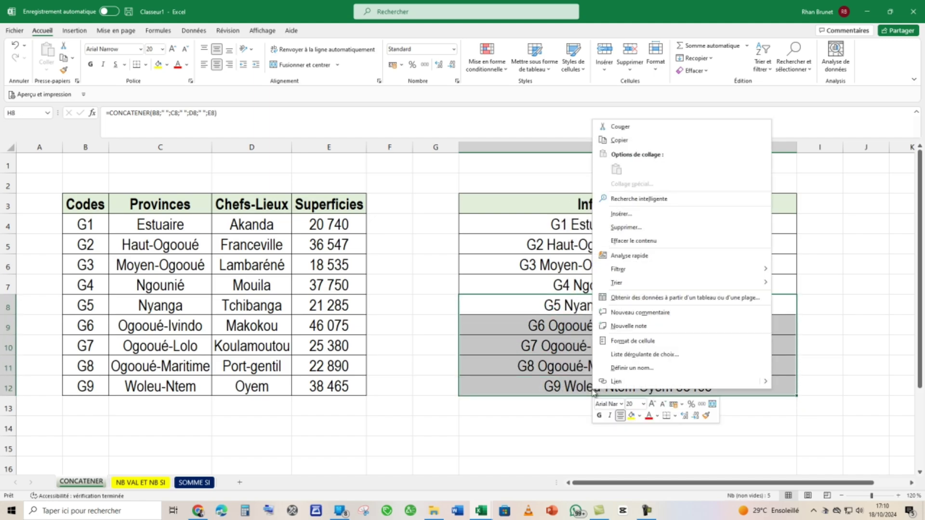
left_click(634, 241)
Step: Start a formula in H8 that joins B8 and C8 with the & operator and a space: =B8&" "&C8
left_click(617, 306)
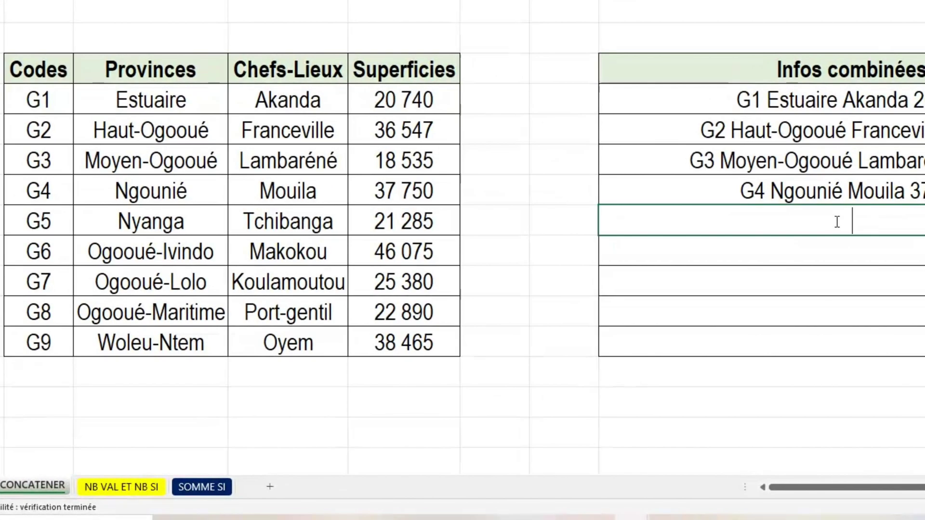
type("=")
left_click(46, 219)
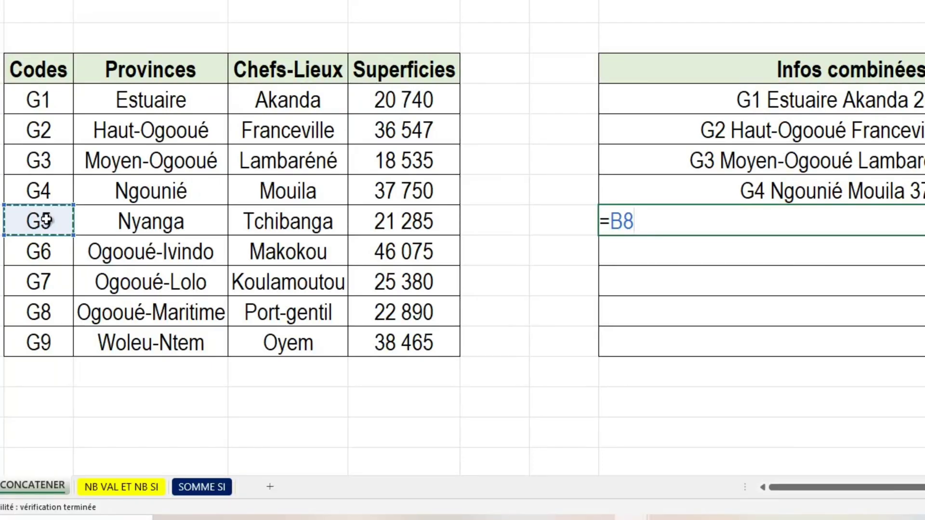
type("&")
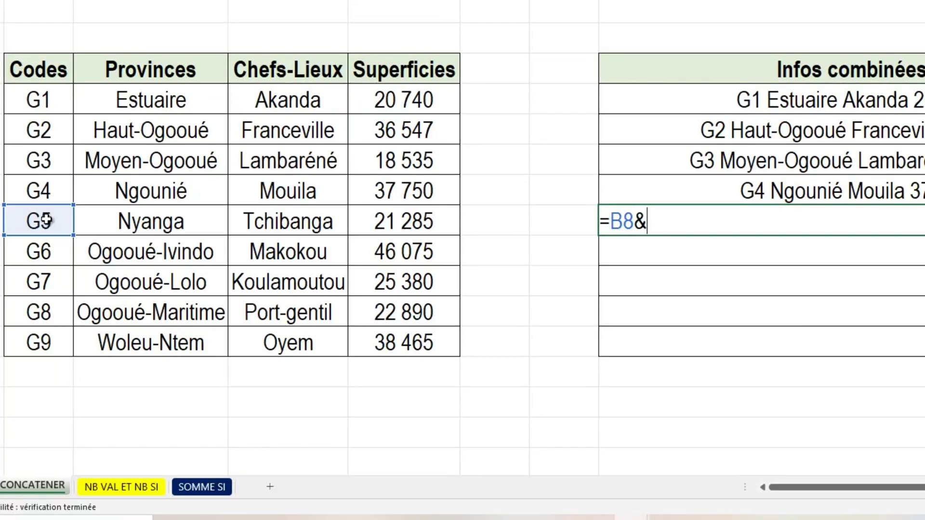
type("\" \"&")
left_click(162, 221)
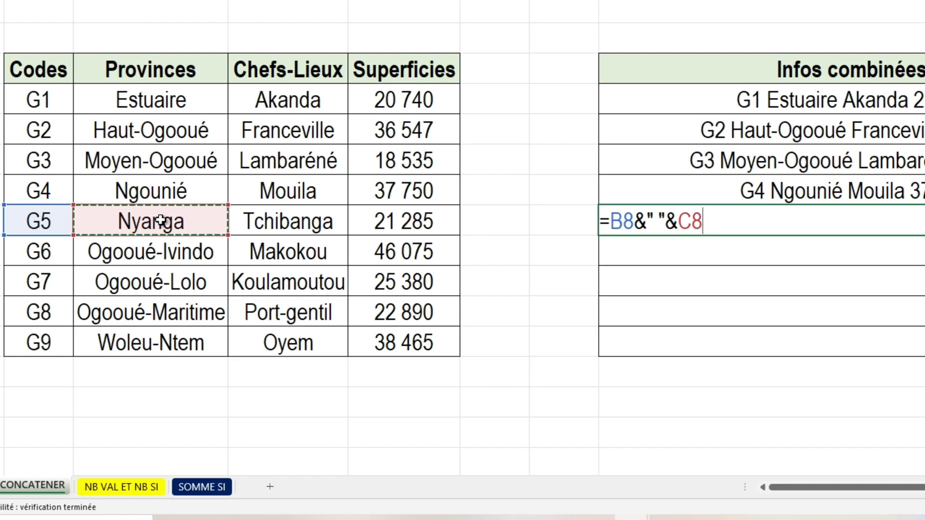
Step: Extend the H8 formula with &" "&D8&" "&E8 and enter it
type("&")
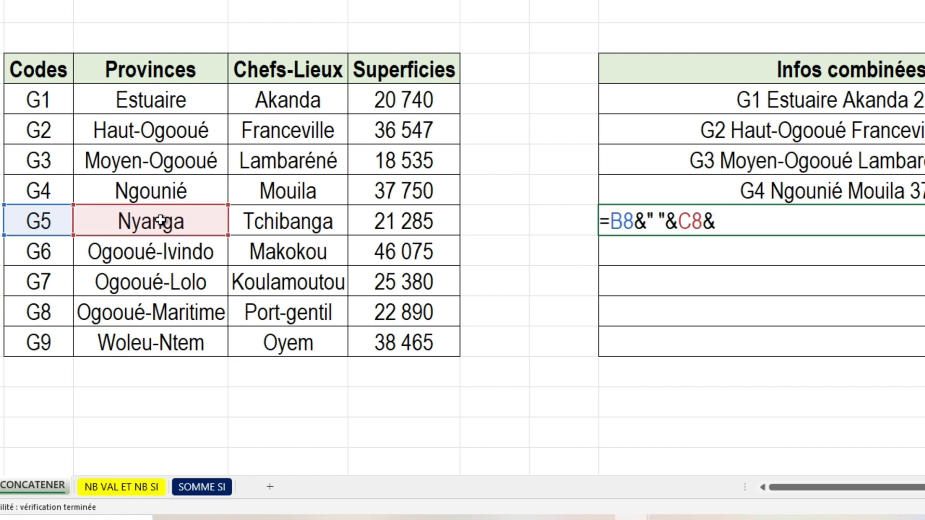
type("\"")
type("\"")
type("&")
left_click(316, 221)
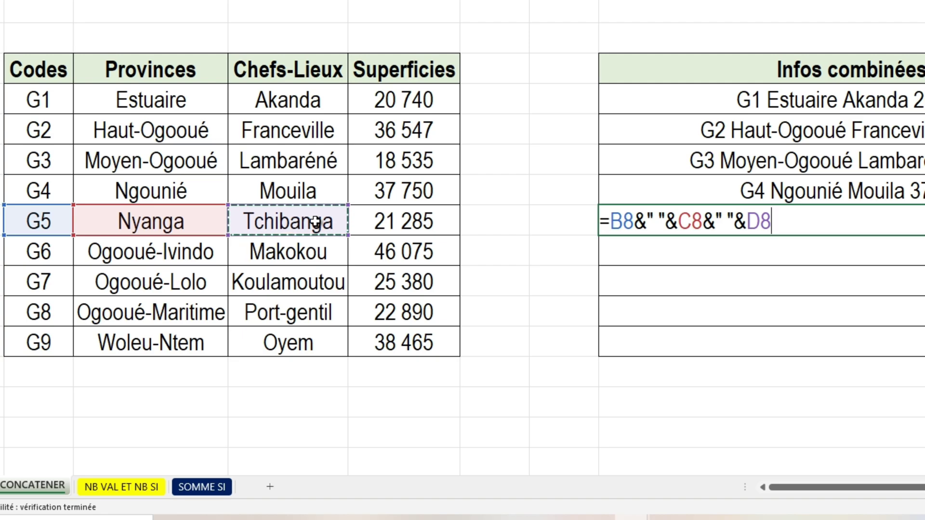
type("&")
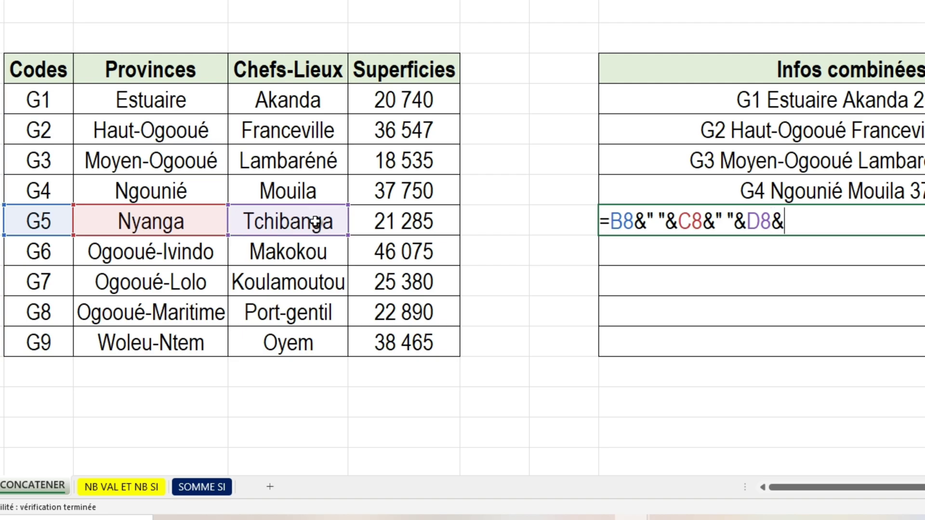
type("\"")
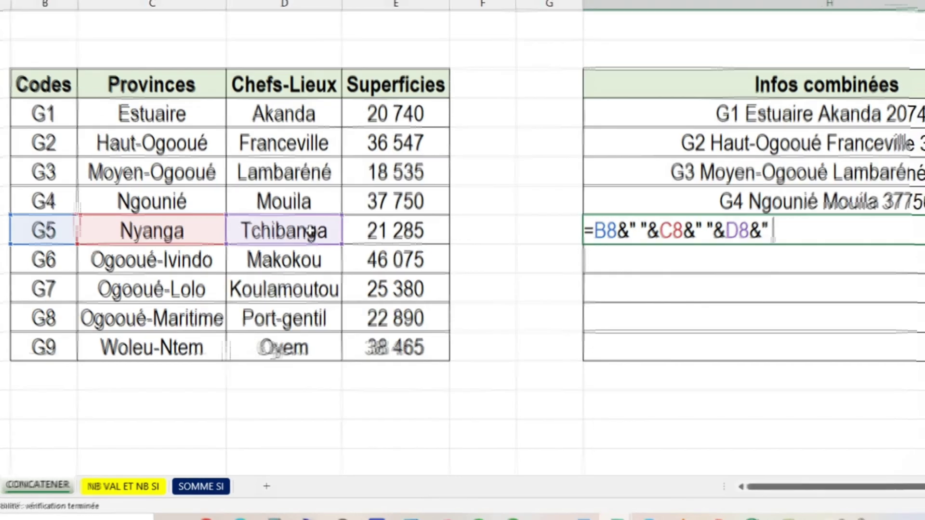
type(" \"")
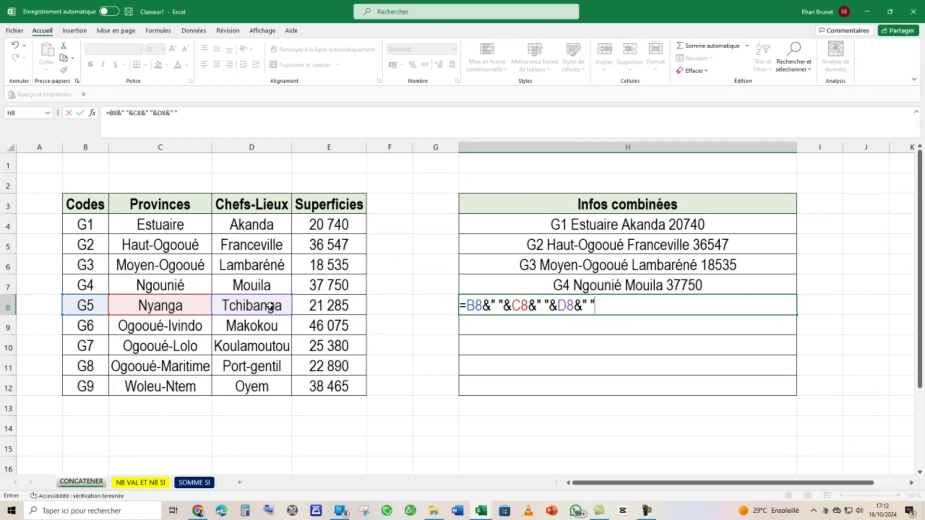
type("&")
left_click(322, 304)
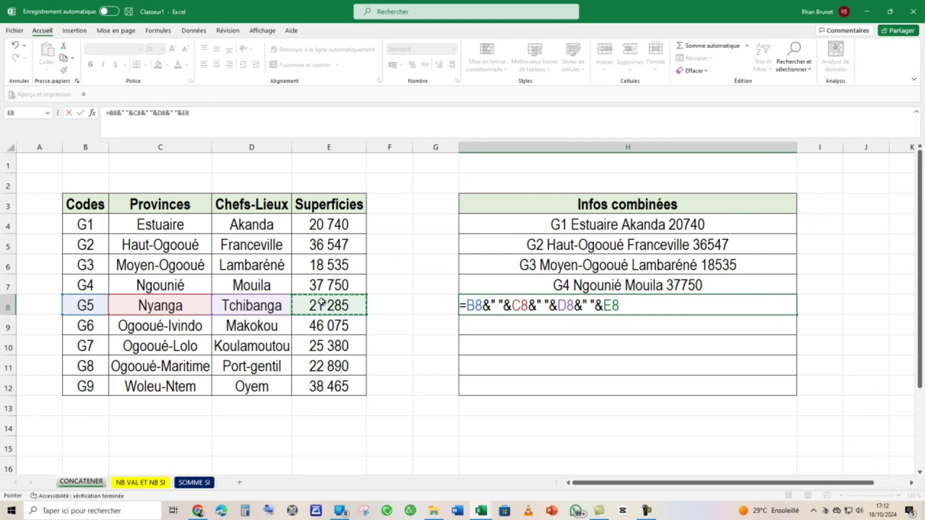
key("Return")
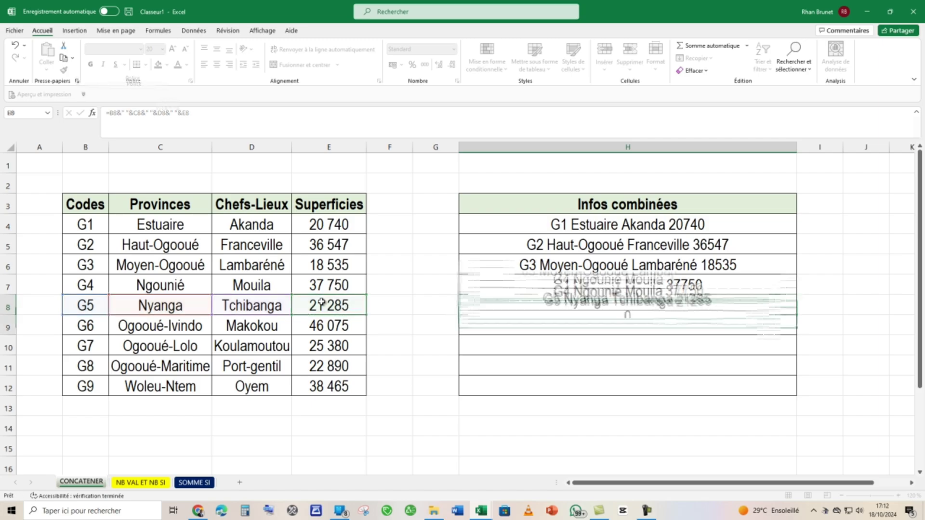
Step: Fill the & formula from H8 down to H12 in the Infos combinées column
left_click(574, 309)
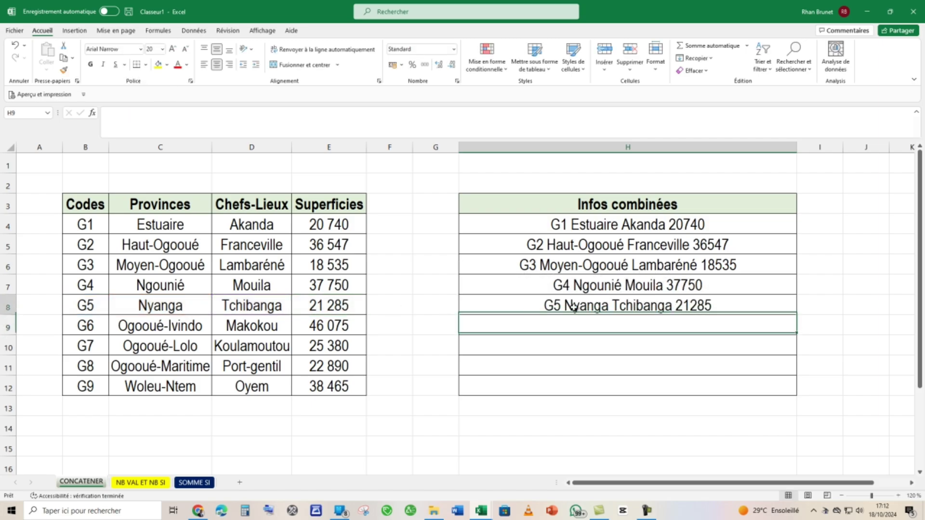
left_click_drag(796, 314, 759, 398)
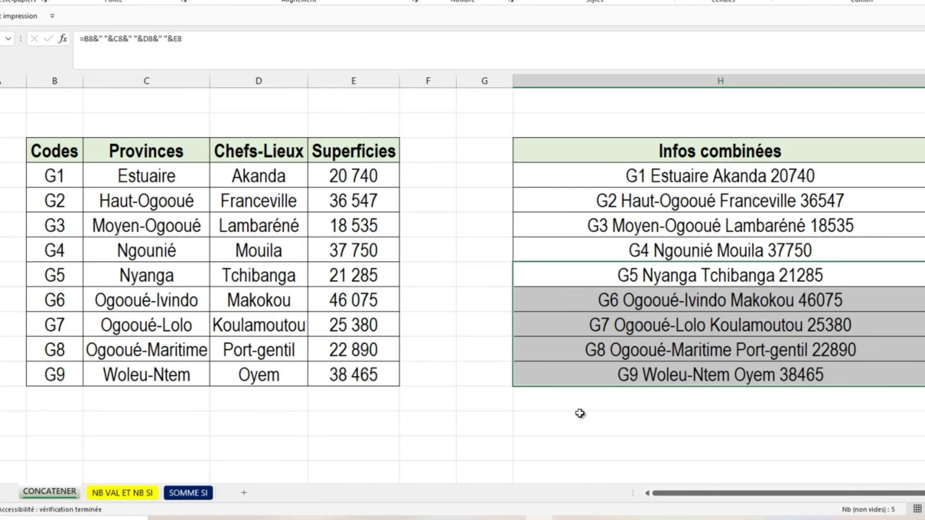
left_click(580, 413)
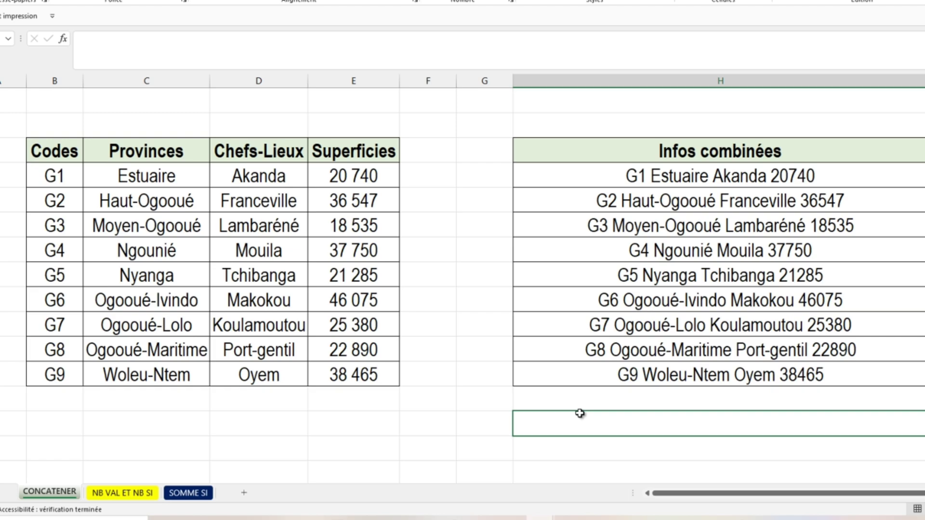
Step: Open the NB VAL ET NB SI sheet and select the Nombre de personne result cell H5
left_click(132, 493)
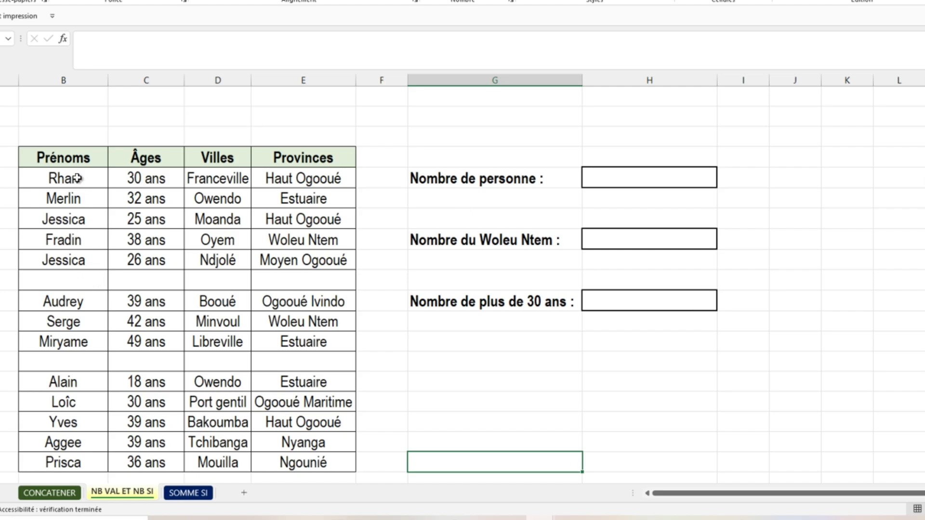
left_click(70, 277)
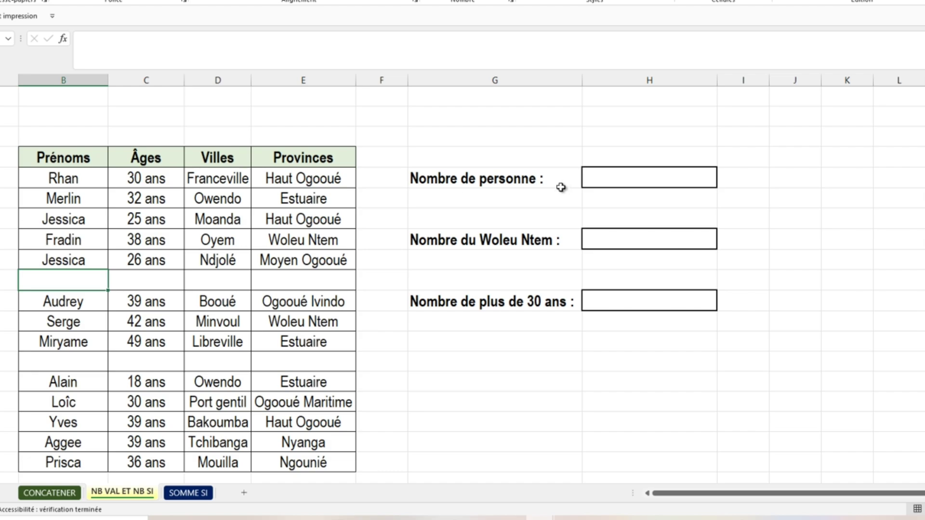
left_click(639, 173)
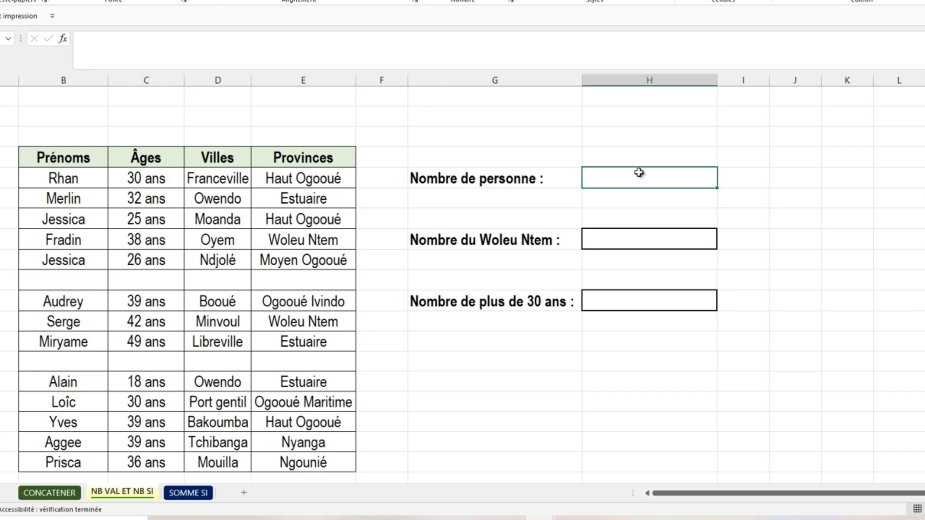
type("=")
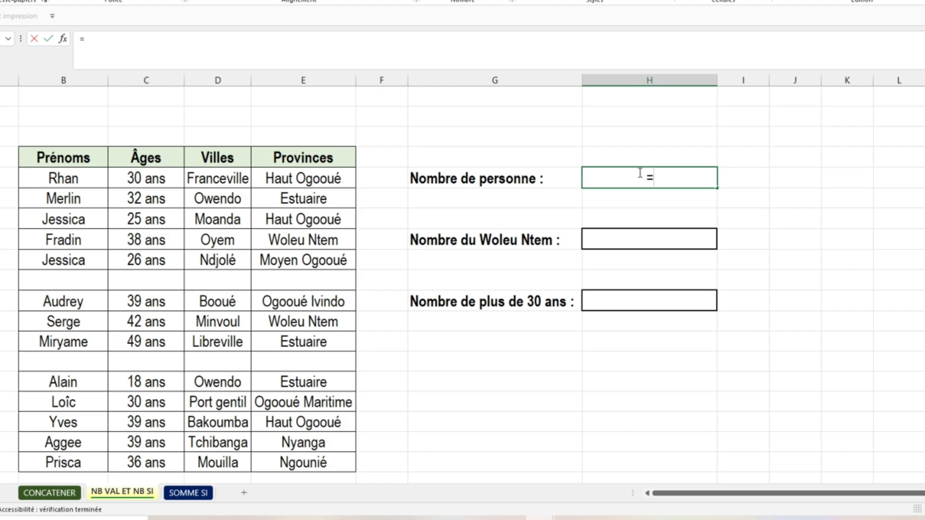
type("nb")
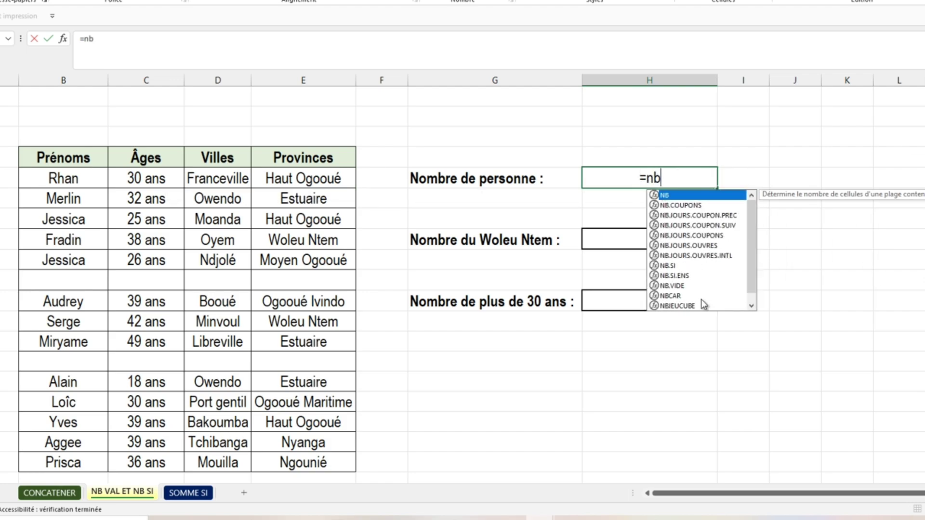
type(".va")
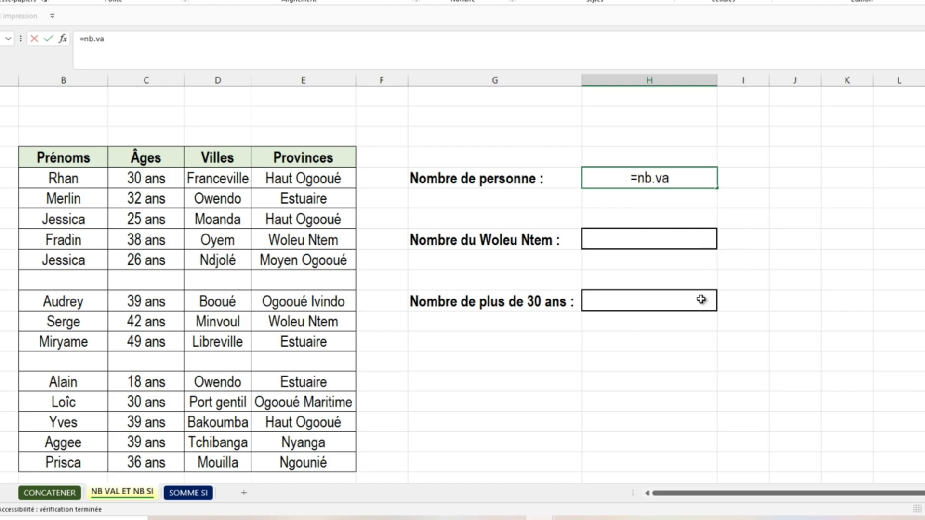
key("BackSpace")
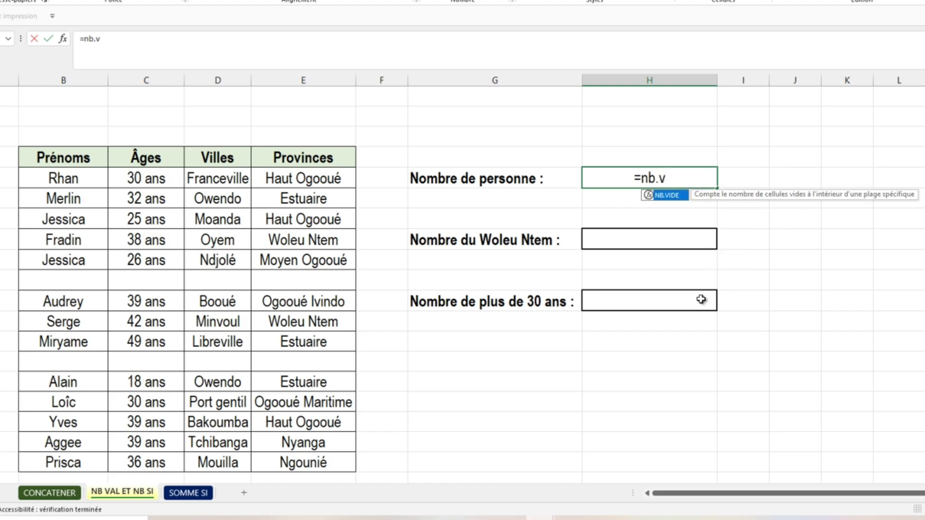
key("BackSpace")
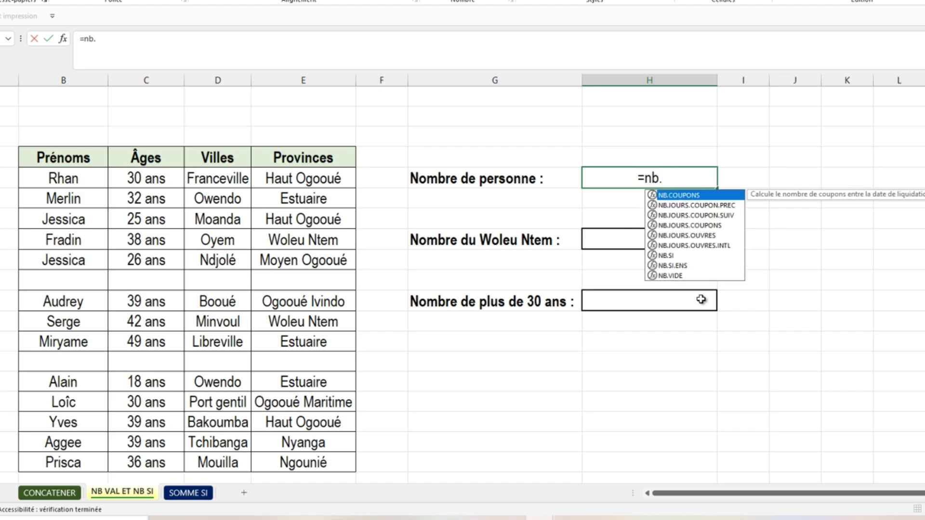
type("a")
key("BackSpace")
key("BackSpace")
key("BackSpace")
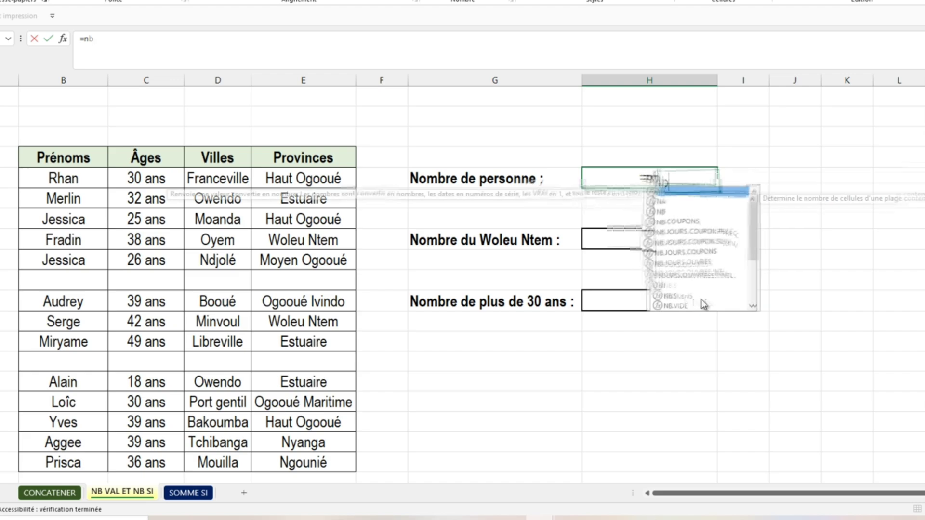
key("BackSpace")
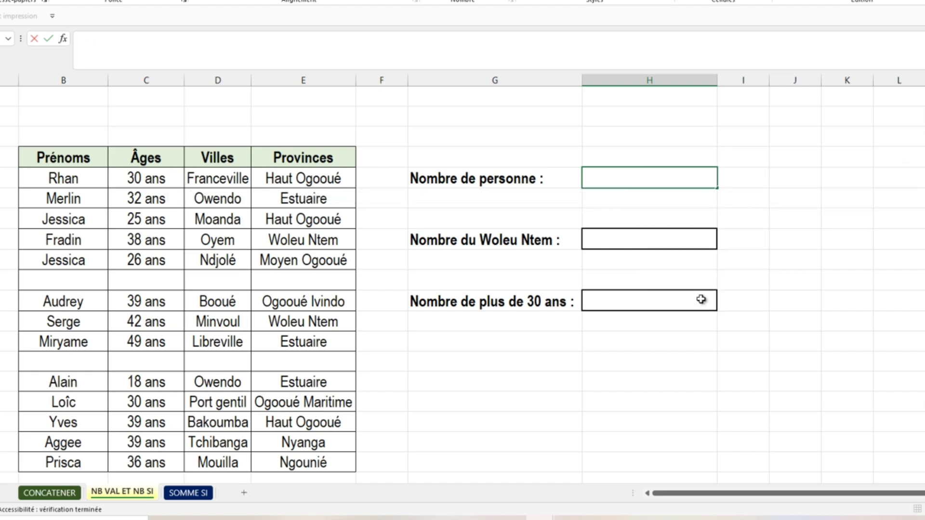
Step: Count the non-empty cells of the Prénoms column in H5 with the formula =NBVAL(B5:B19)
type("NBV")
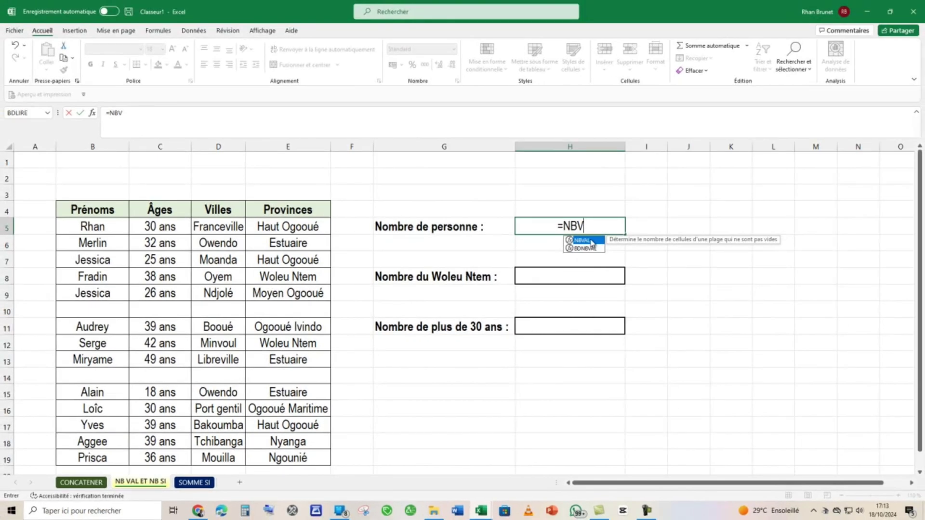
double_click(592, 244)
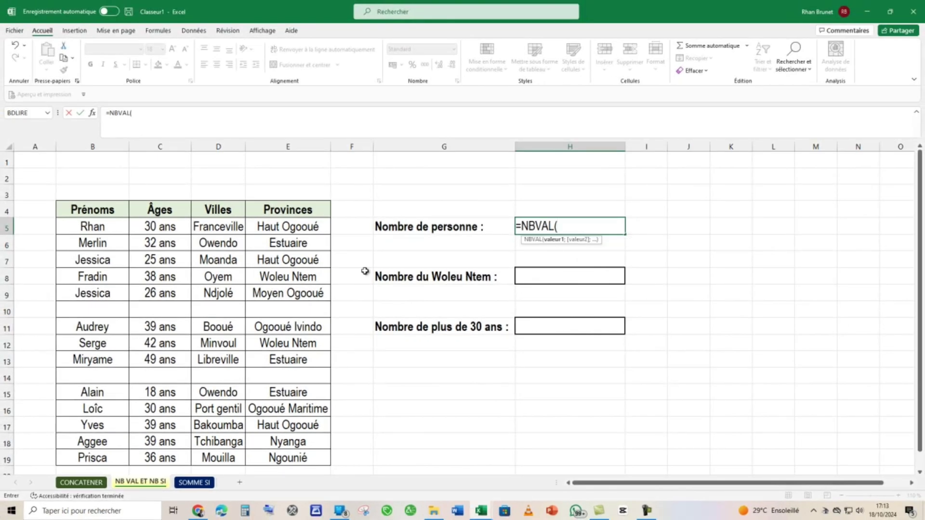
left_click_drag(112, 225, 100, 458)
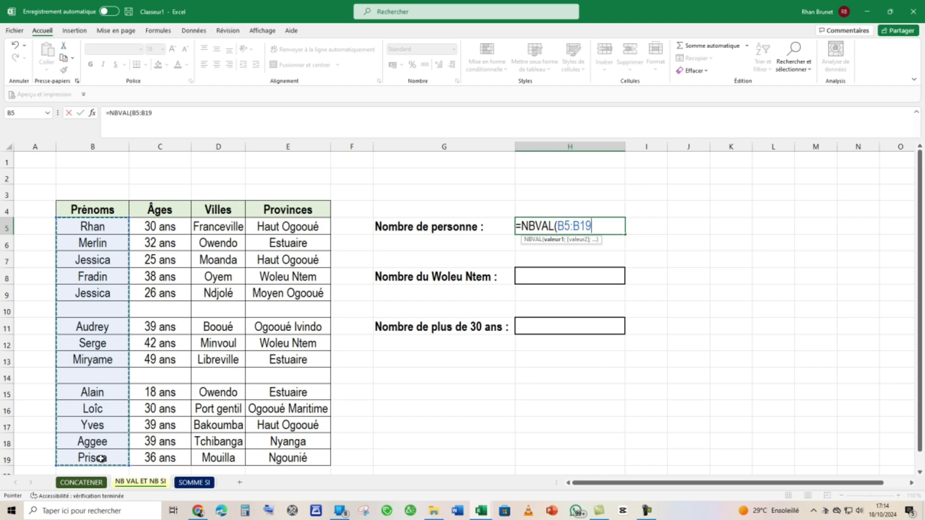
type("+")
key("BackSpace")
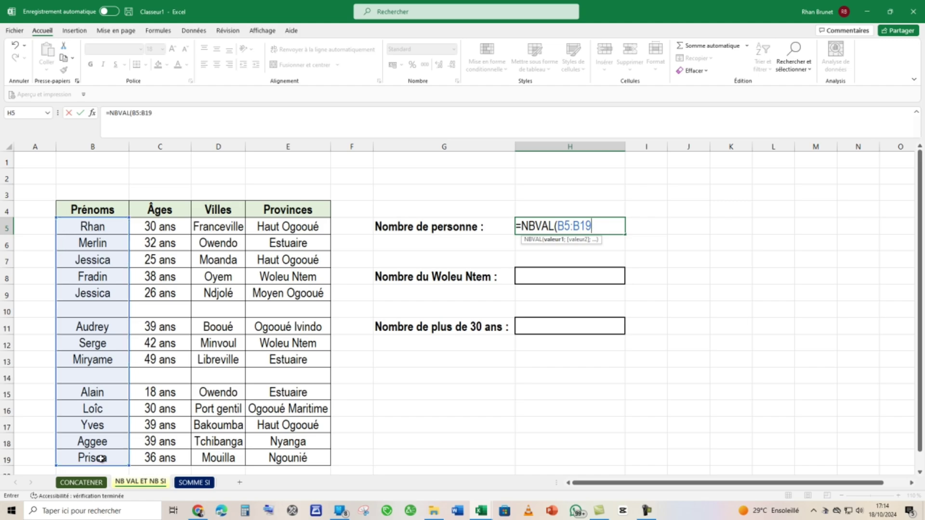
type("=")
key("BackSpace")
type(")")
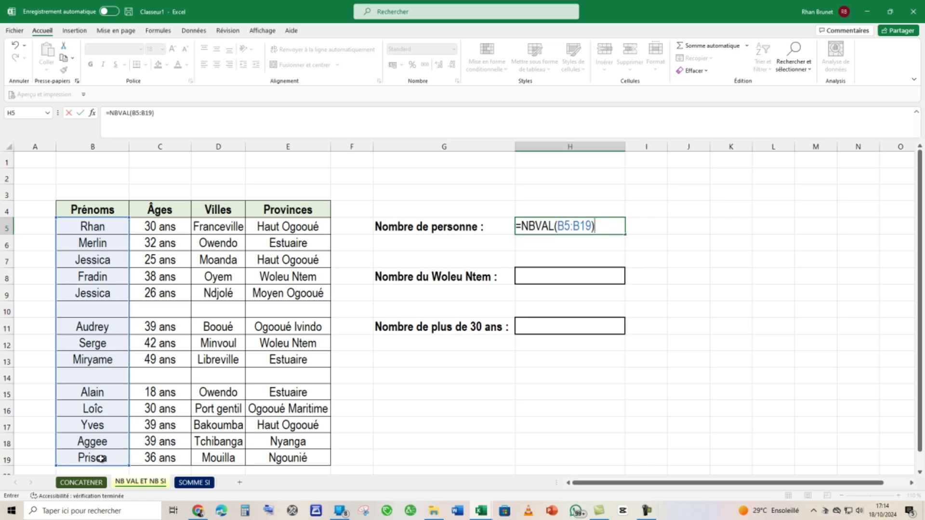
key("Return")
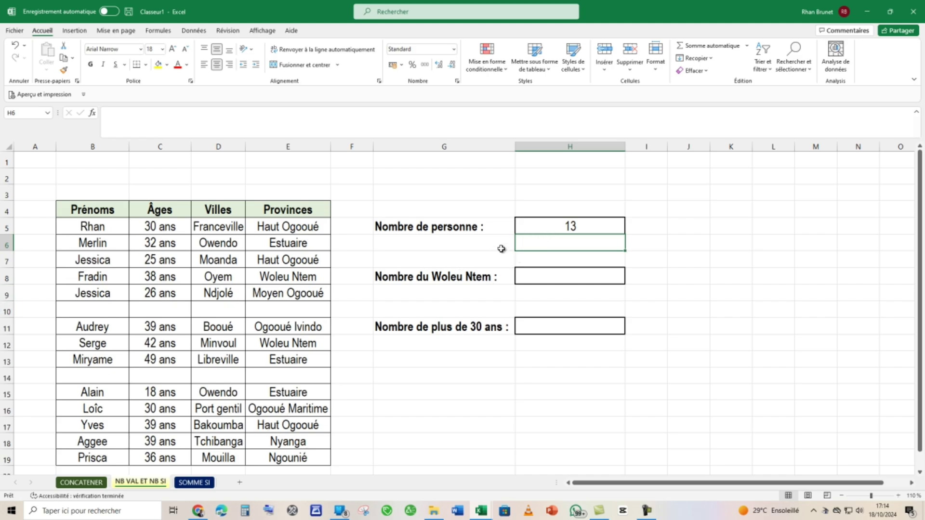
Step: Go through the filled cells of the Prénoms column one by one to check the count in H5
left_click(107, 239)
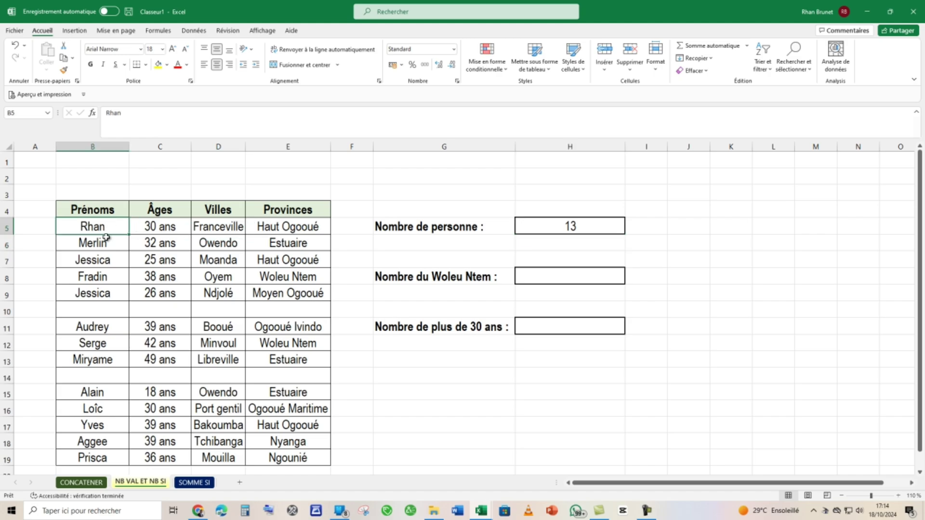
left_click(106, 260)
left_click(104, 276)
left_click(102, 293)
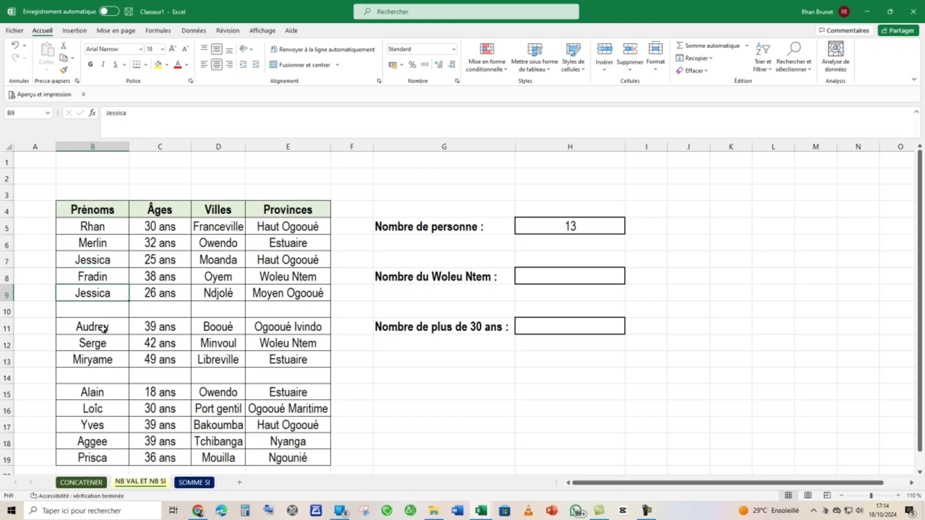
left_click(101, 342)
left_click(99, 360)
left_click(98, 378)
left_click(98, 392)
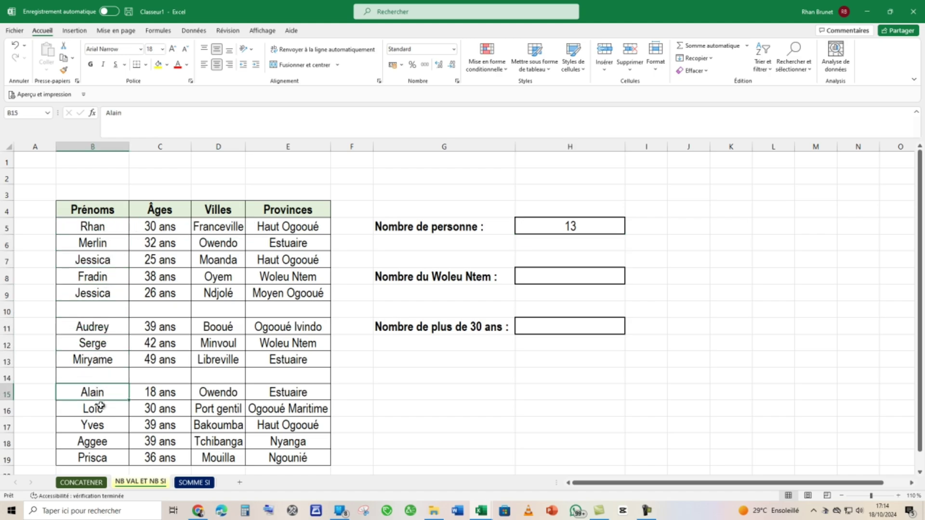
left_click(100, 409)
left_click(103, 424)
left_click(101, 441)
left_click(100, 453)
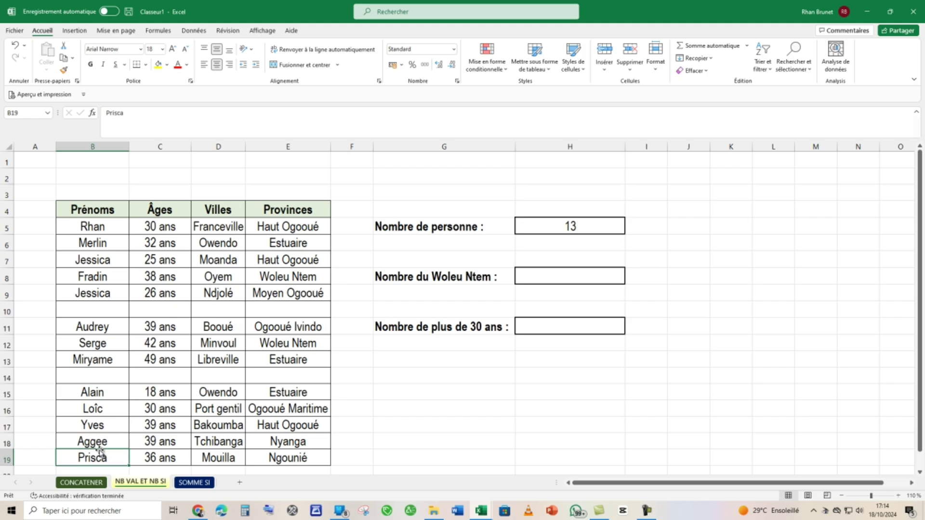
Step: Enter a first name in the empty cell B14 to test the count in H5
left_click(111, 374)
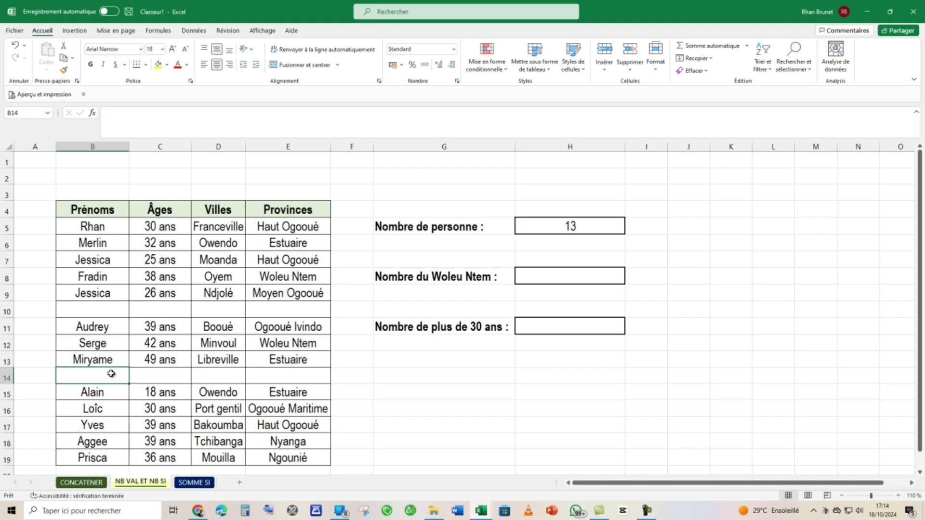
type("Paul")
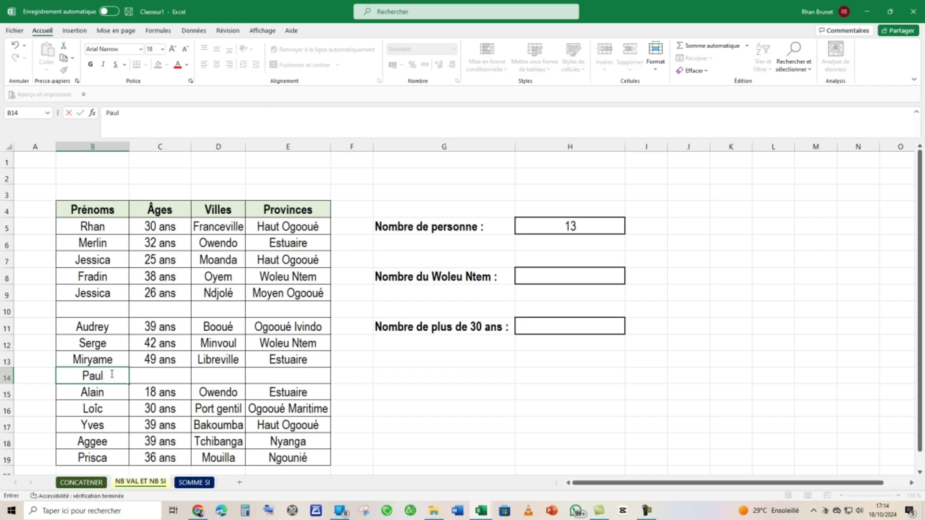
key("Return")
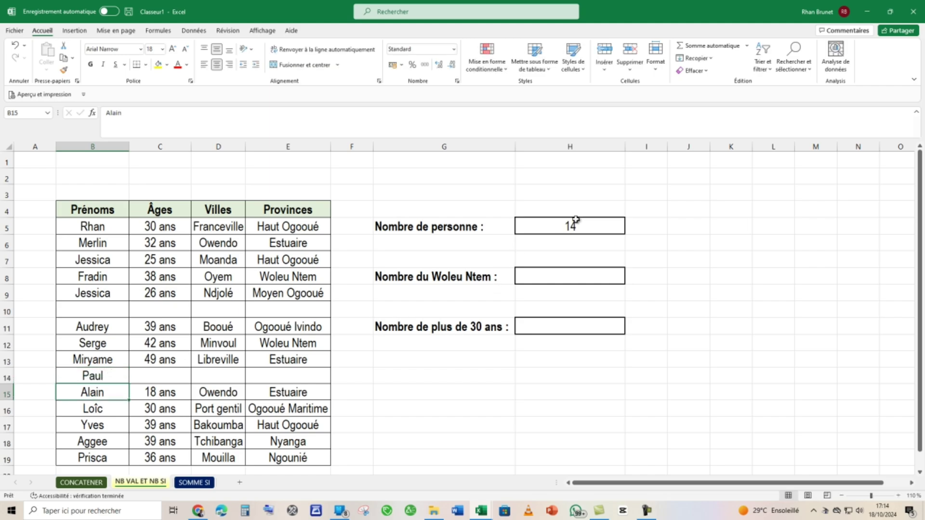
Step: Clear the test first name from cell B14
left_click(107, 376)
key("BackSpace")
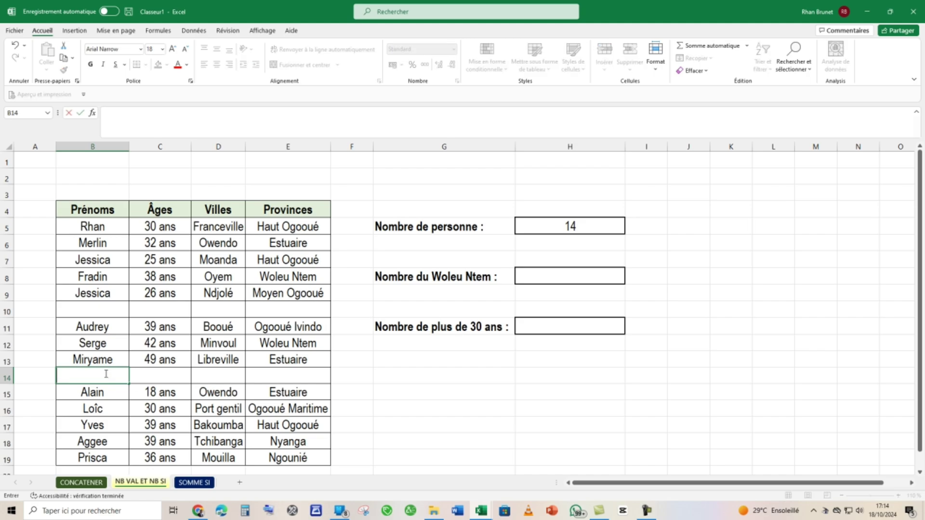
key("Return")
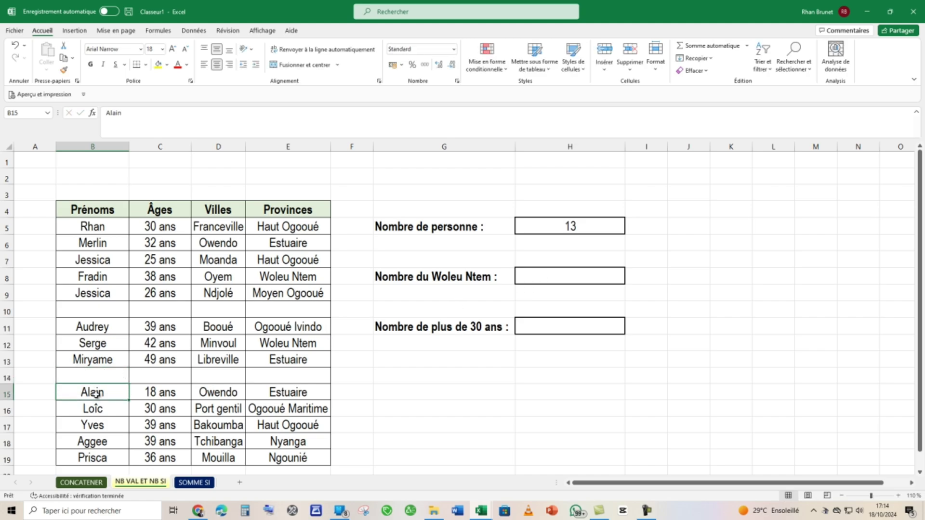
Step: Try clearing the first name in B15 to test the count, and undo the deletion
key("BackSpace")
key("Return")
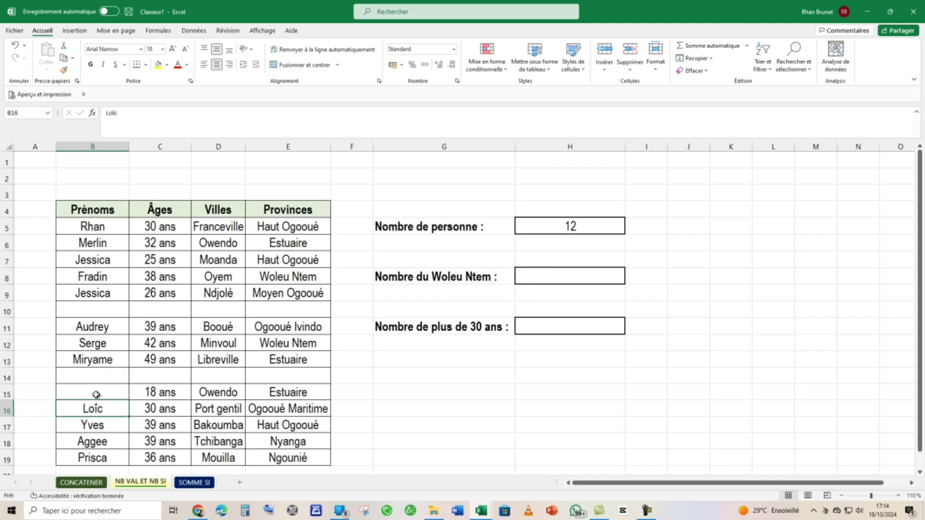
key("ctrl+z")
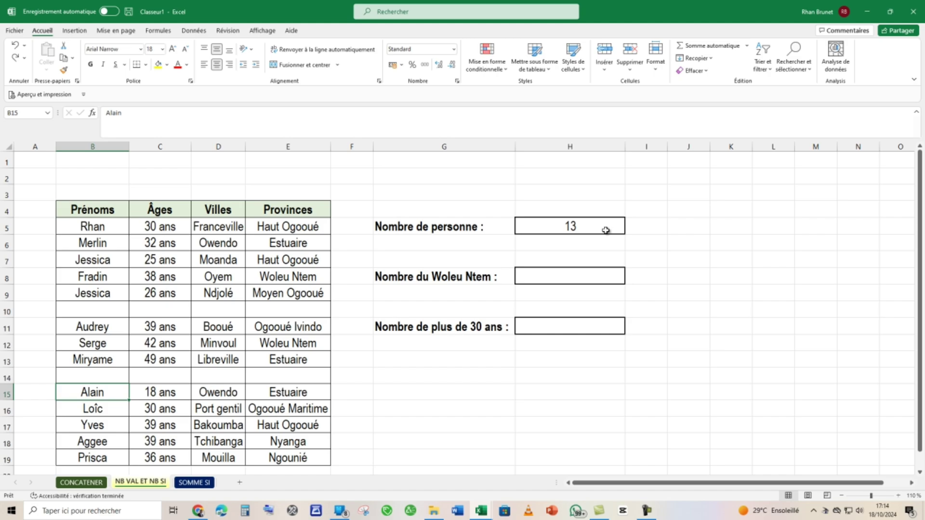
Step: Start an NB.SI formula in the Nombre du Woleu Ntem cell H8
left_click(554, 274)
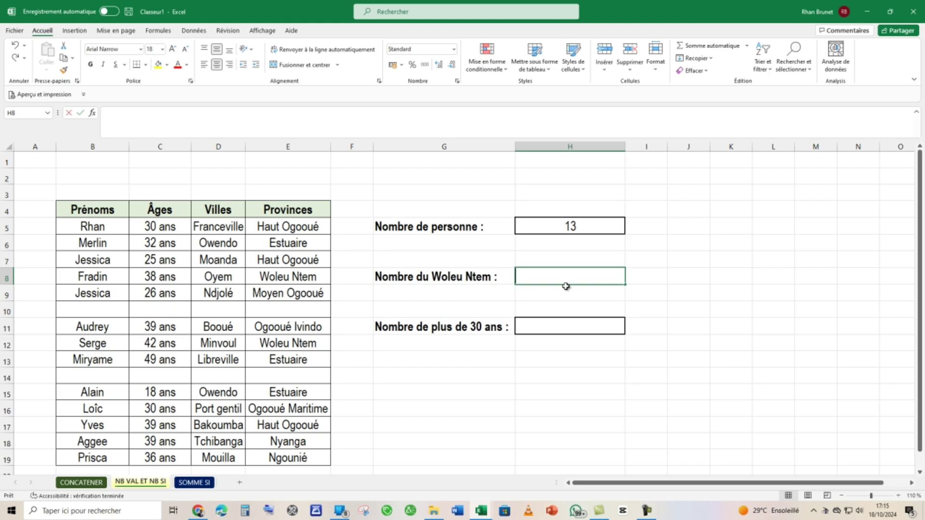
type("=NBS")
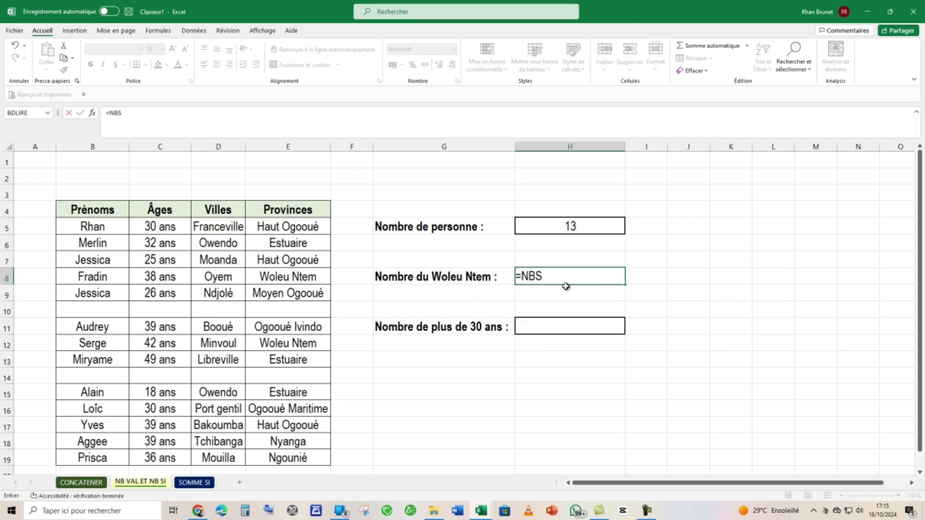
key("BackSpace")
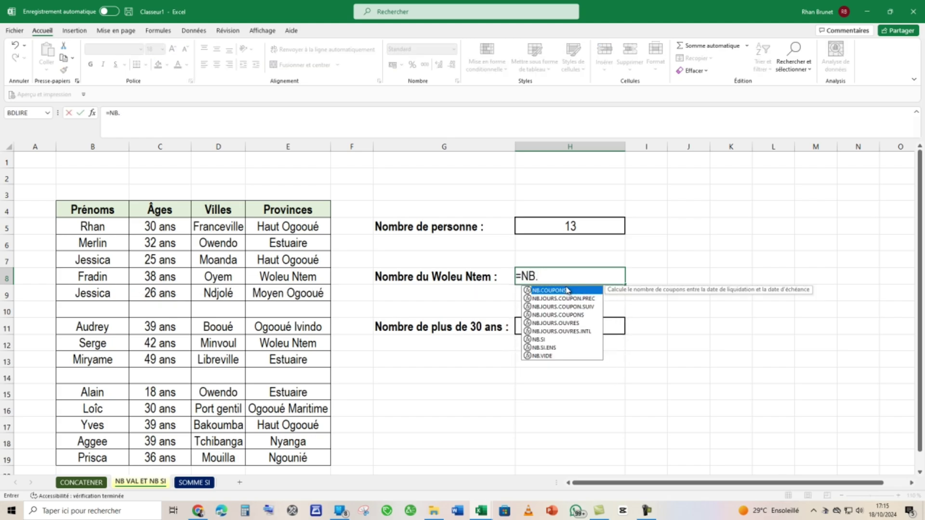
type(".")
double_click(548, 338)
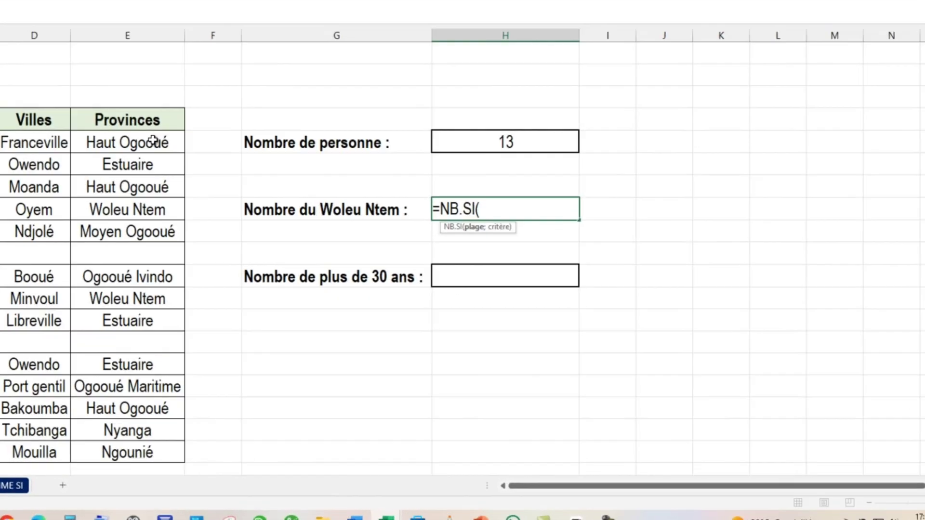
Step: Complete the NB.SI formula in H8 with the range E5:E19 and the criterion "Woleu Ntem"
left_click_drag(153, 141, 142, 396)
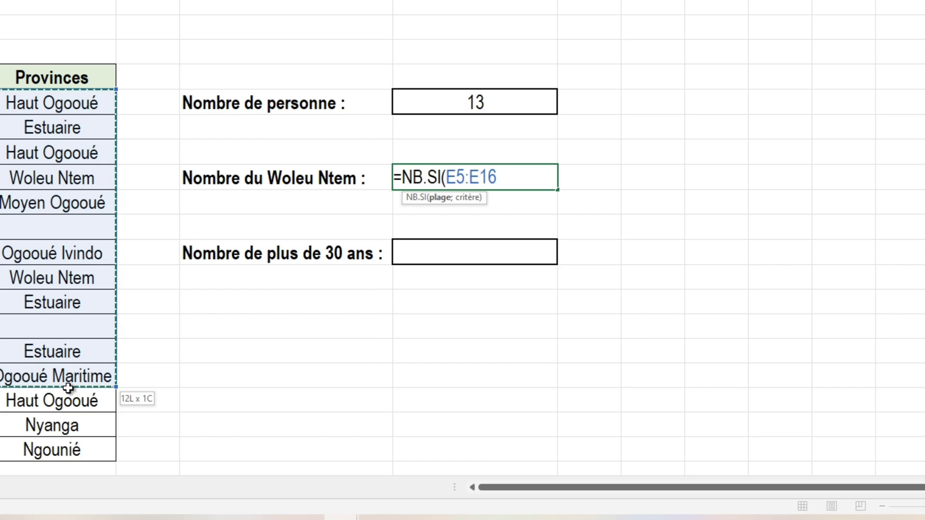
left_click_drag(68, 388, 73, 440)
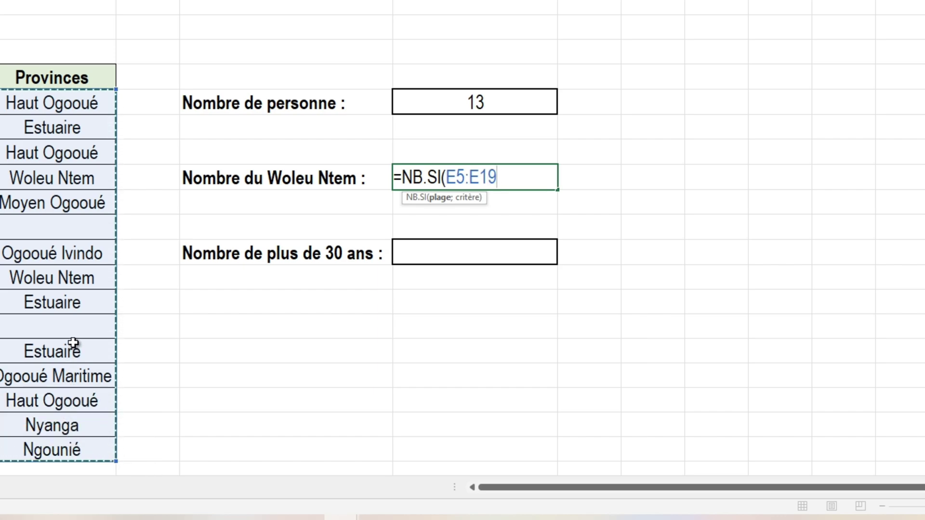
type(";")
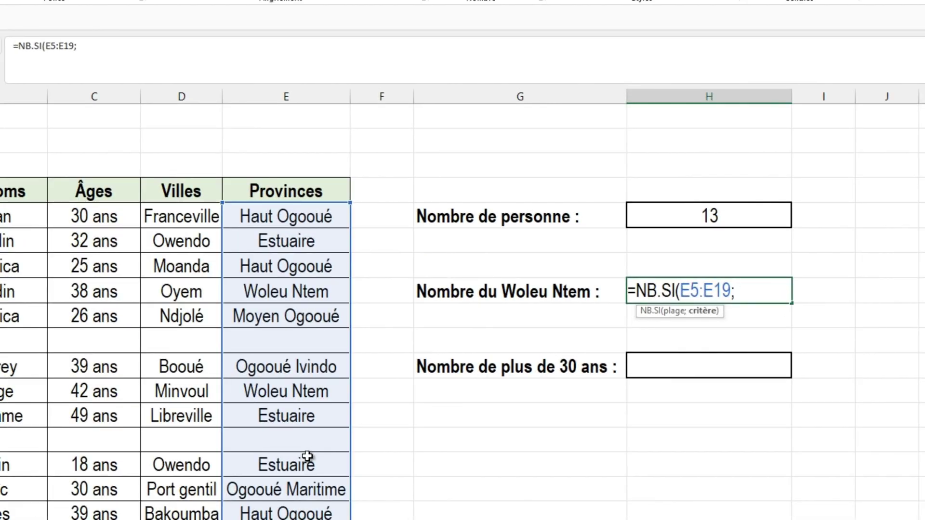
type("\"Woleu ")
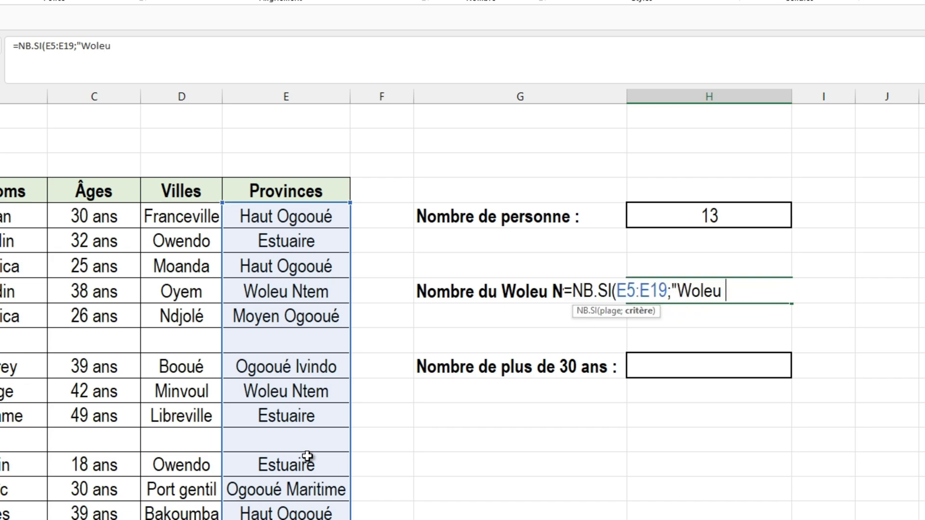
type("Ntem")
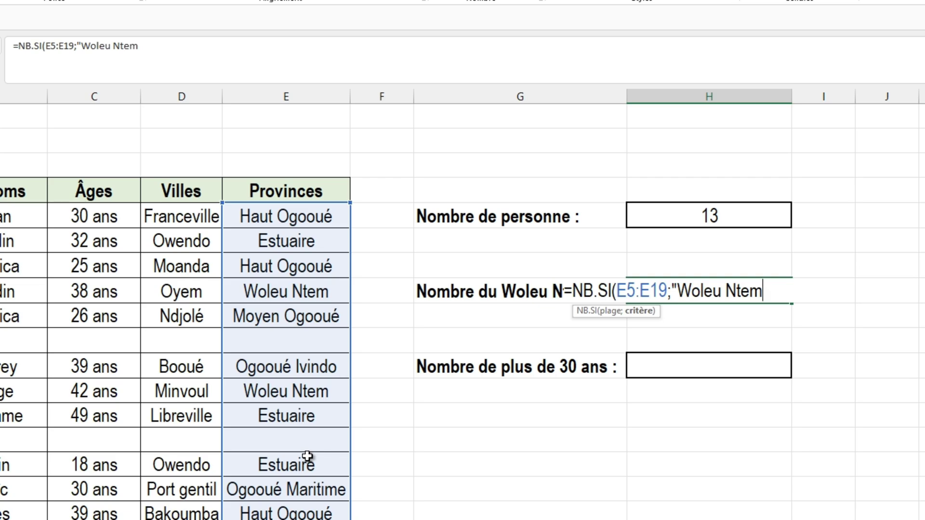
type("\")")
key("Return")
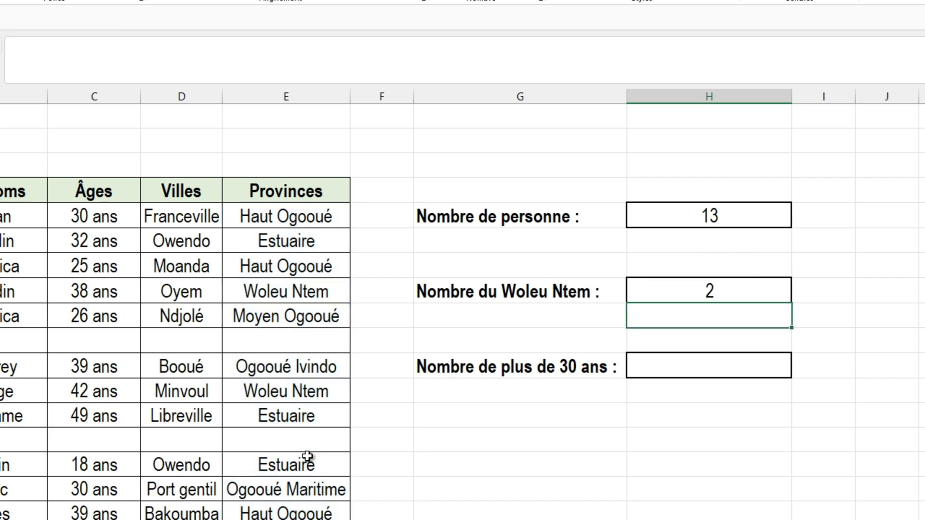
left_click(735, 284)
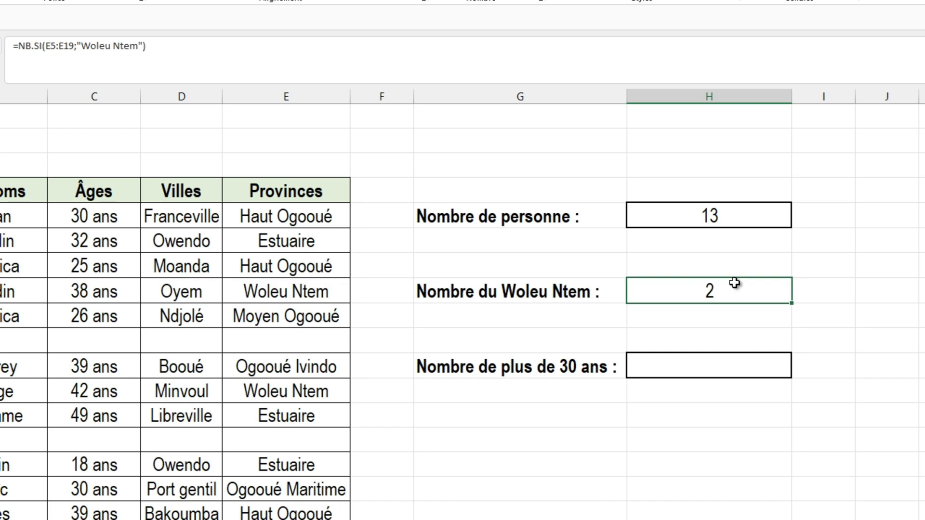
Step: Copy Woleu Ntem from E8 into the empty province cell E10 to test the count, and clear the copy
left_click(301, 292)
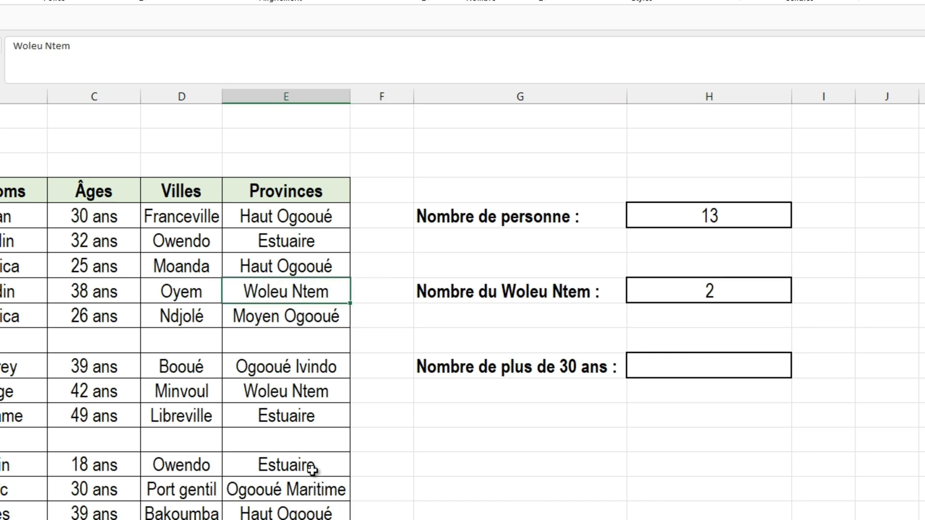
left_click(306, 398)
left_click(331, 295)
key("ctrl+c")
left_click(323, 336)
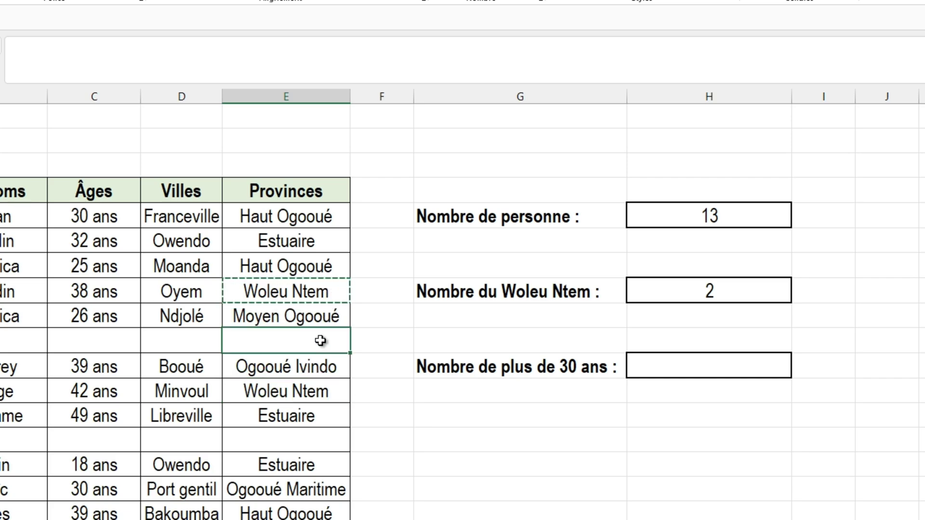
key("Return")
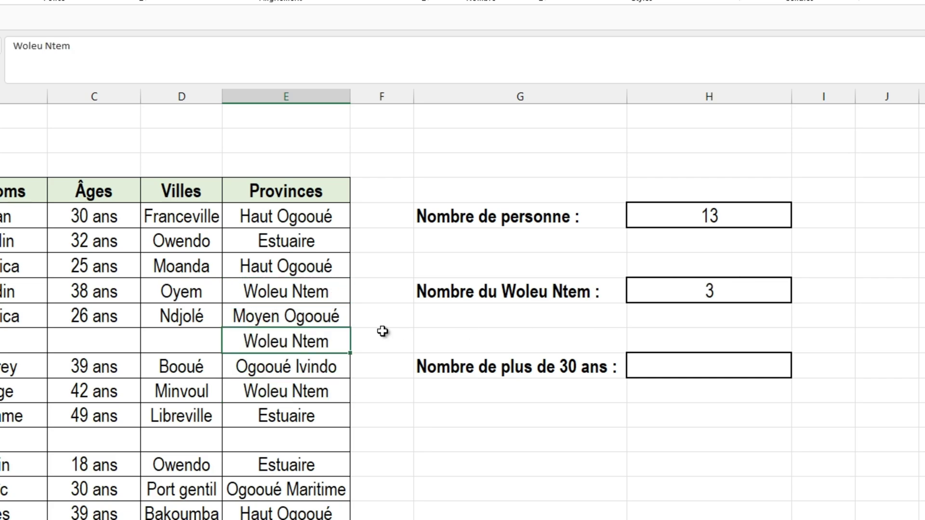
key("Delete")
key("Down")
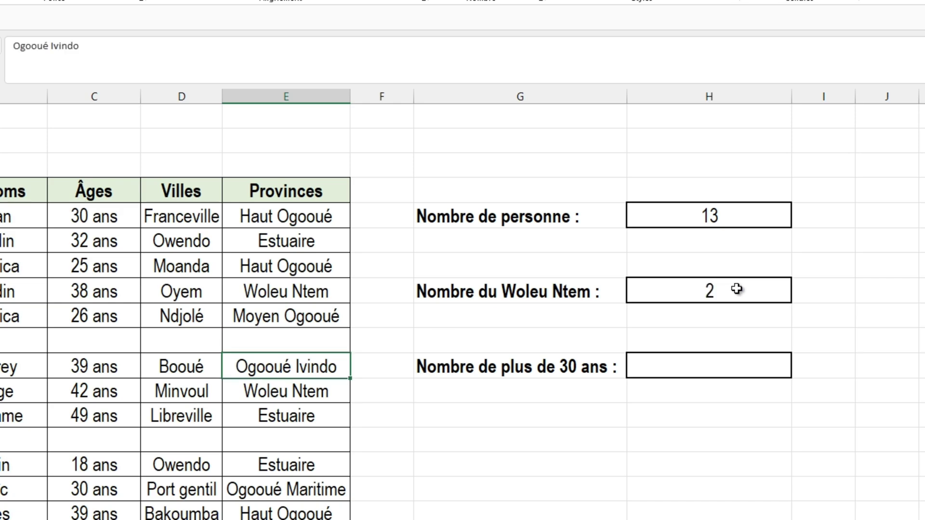
Step: Change the province in E8 to Woleu-Ntem with a hyphen to test the exact match of the criterion
left_click(300, 291)
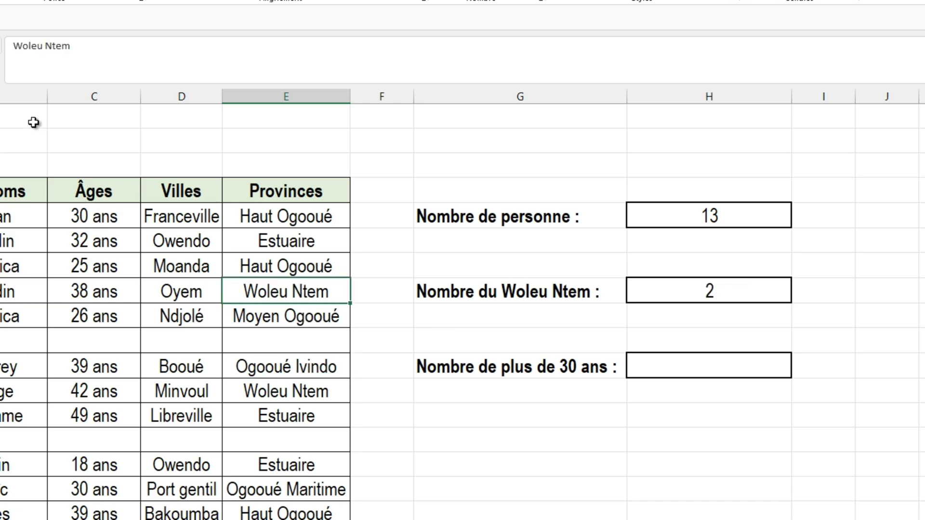
left_click(46, 50)
key("BackSpace")
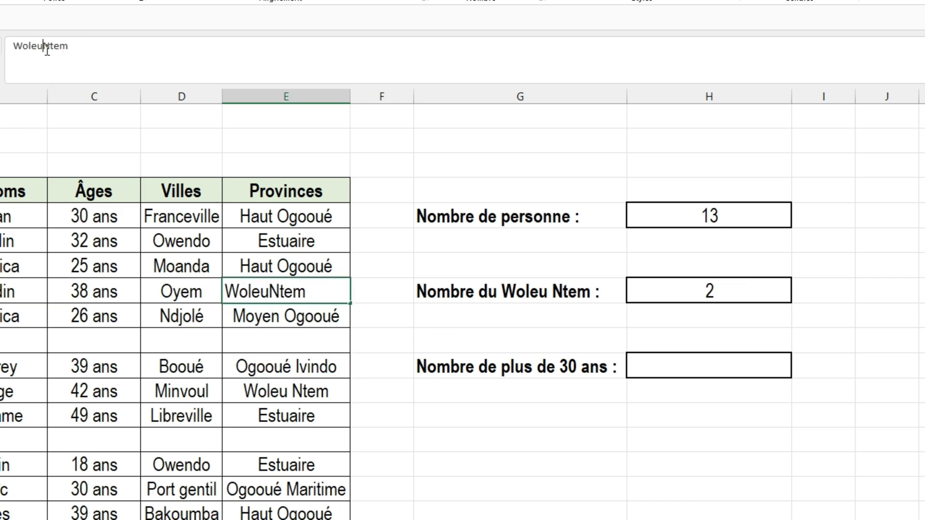
type("-")
key("Return")
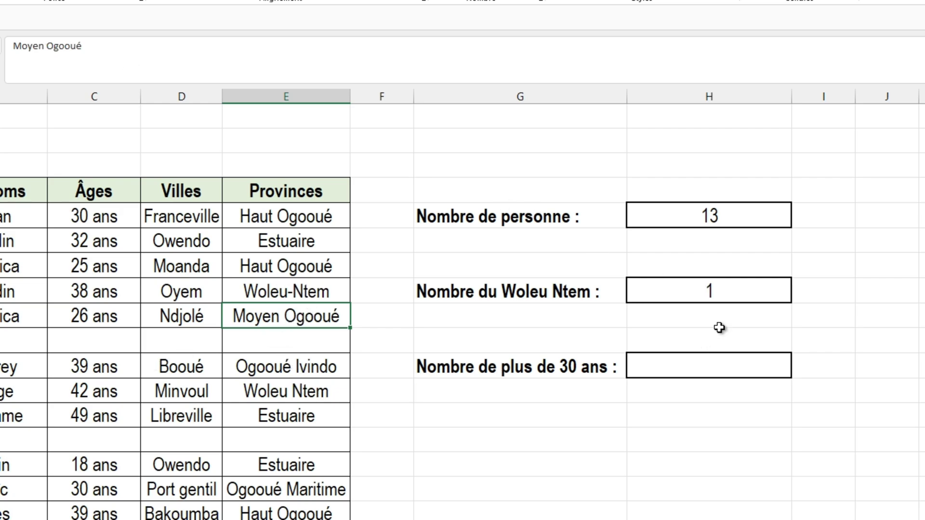
Step: Restore the province in E8 to Woleu Ntem with a space instead of the hyphen
left_click(298, 296)
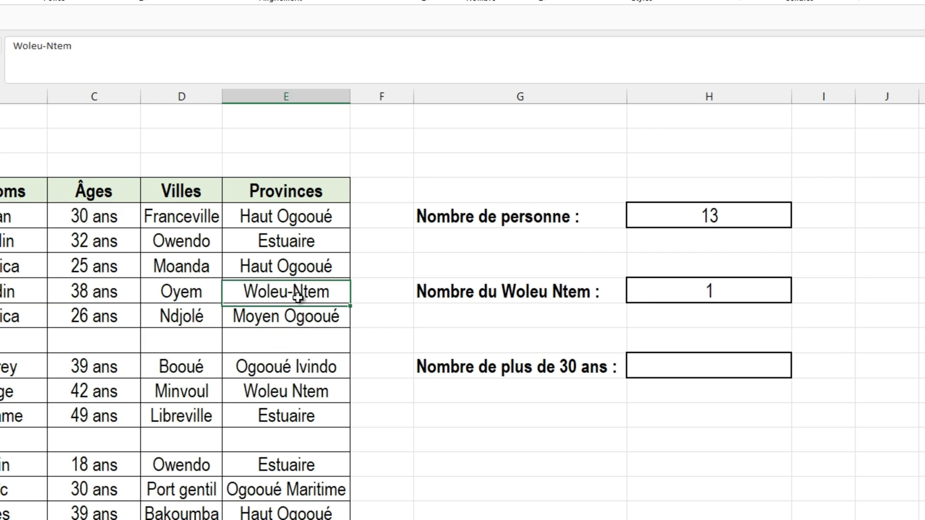
left_click(46, 46)
key("BackSpace")
key("Return")
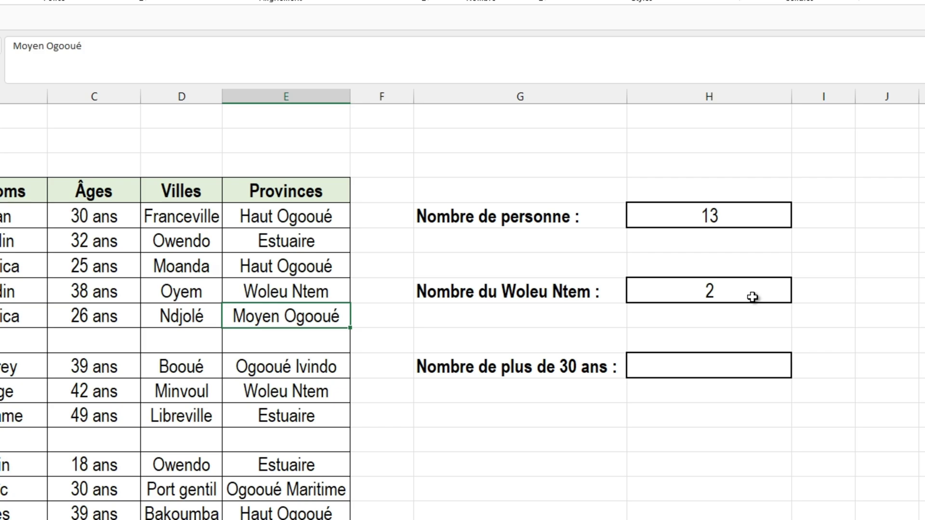
Step: Count the people over 30 in H11 with NB.SI on the range C5:C19 and the criterion ">30 ans"
left_click(690, 368)
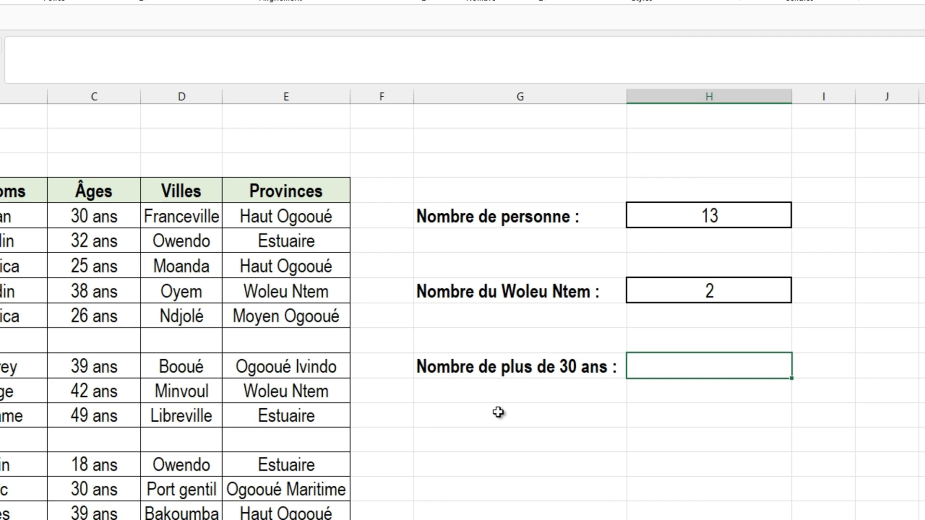
type("=nb")
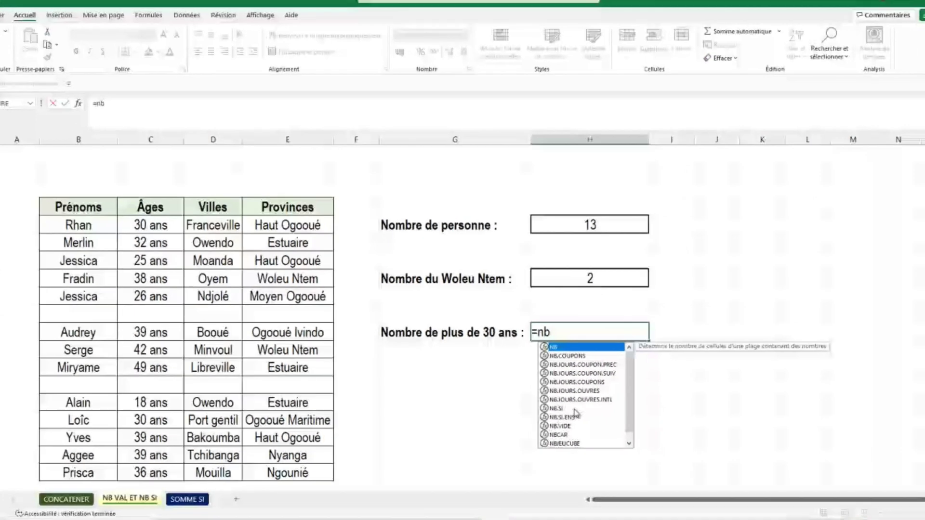
double_click(672, 463)
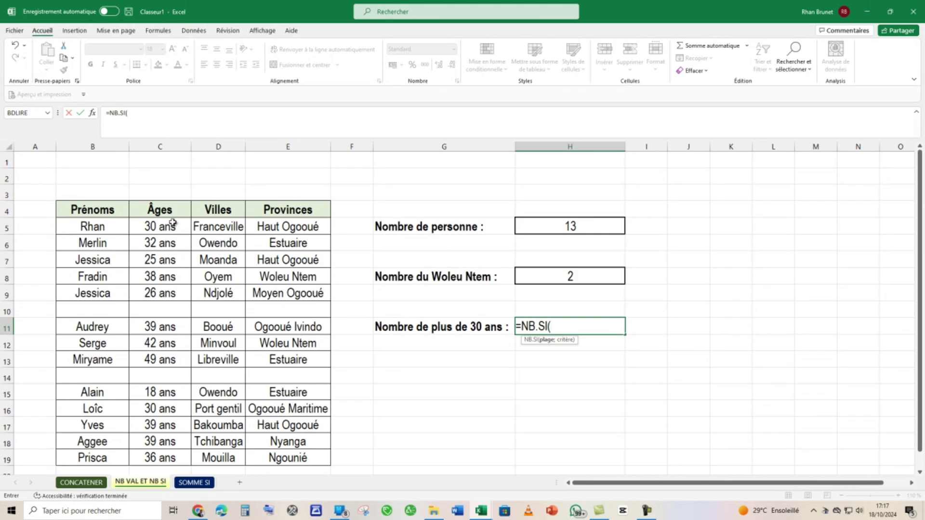
left_click_drag(176, 224, 170, 456)
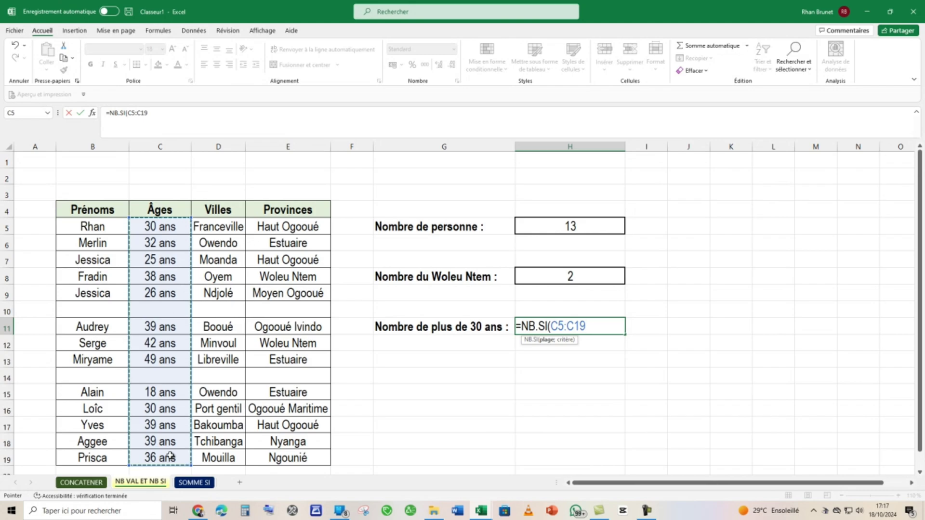
type(";")
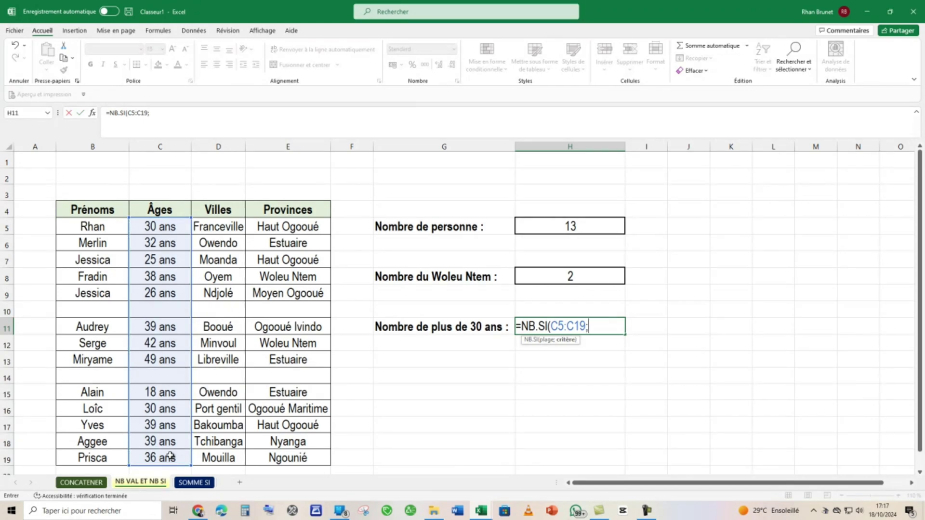
type("\">30 ans")
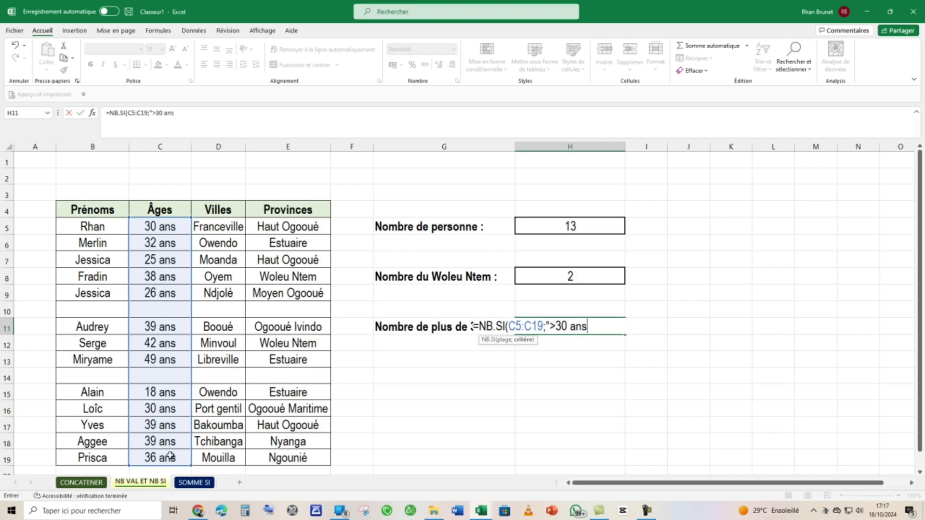
type("\")")
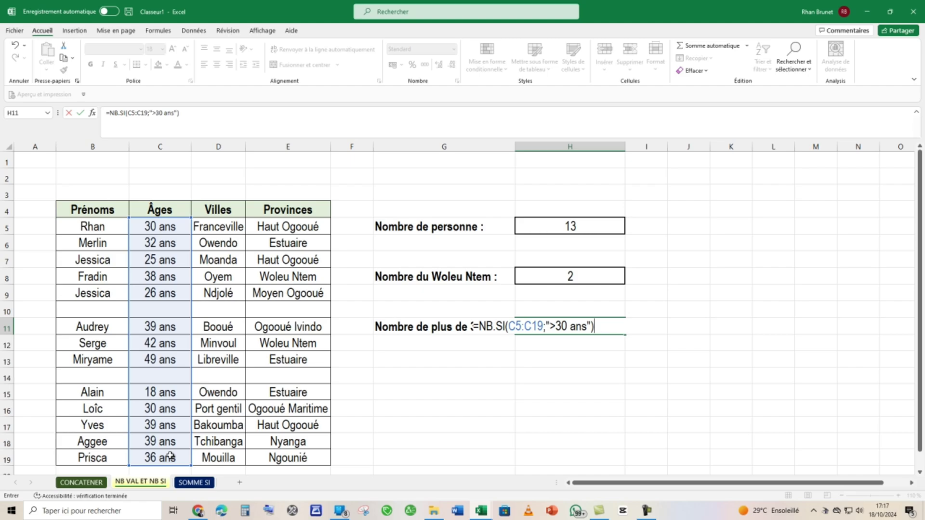
key("Return")
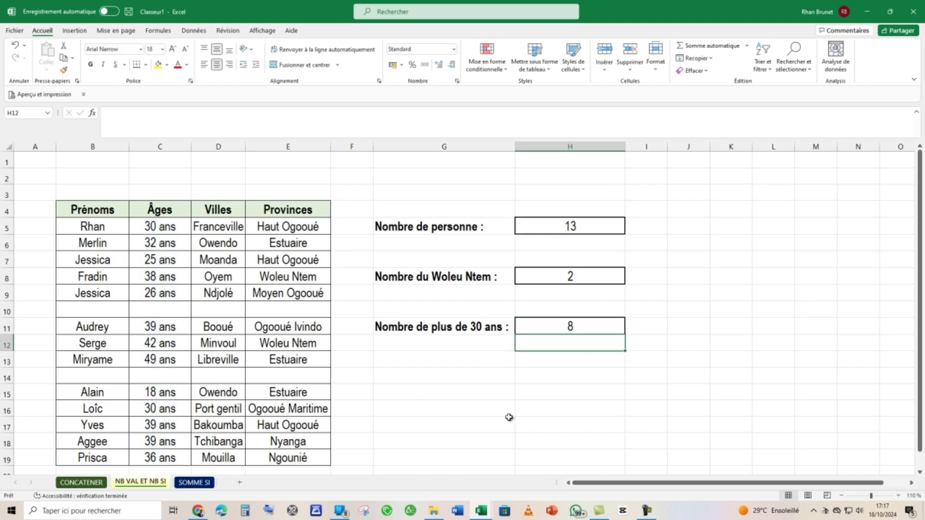
Step: Check the formula result in H11 against each age above 30 in the Âges column
left_click(569, 326)
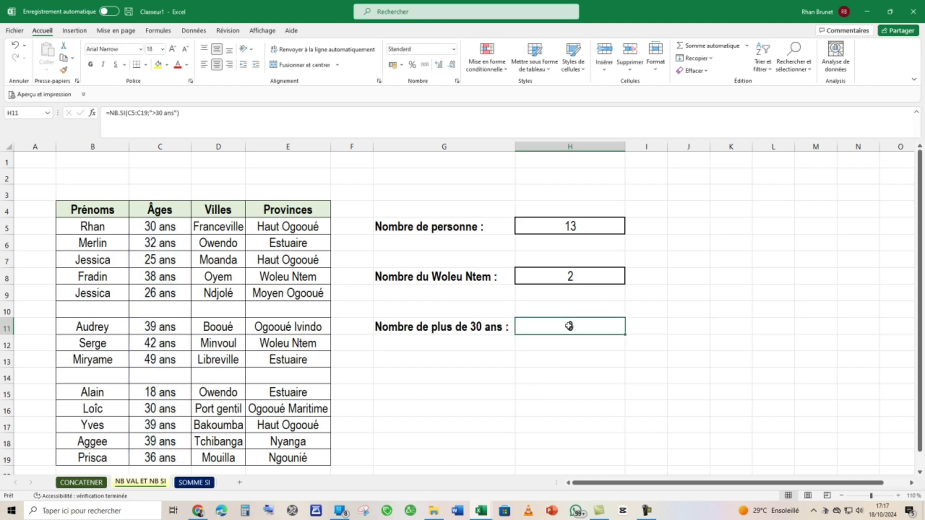
left_click(164, 242)
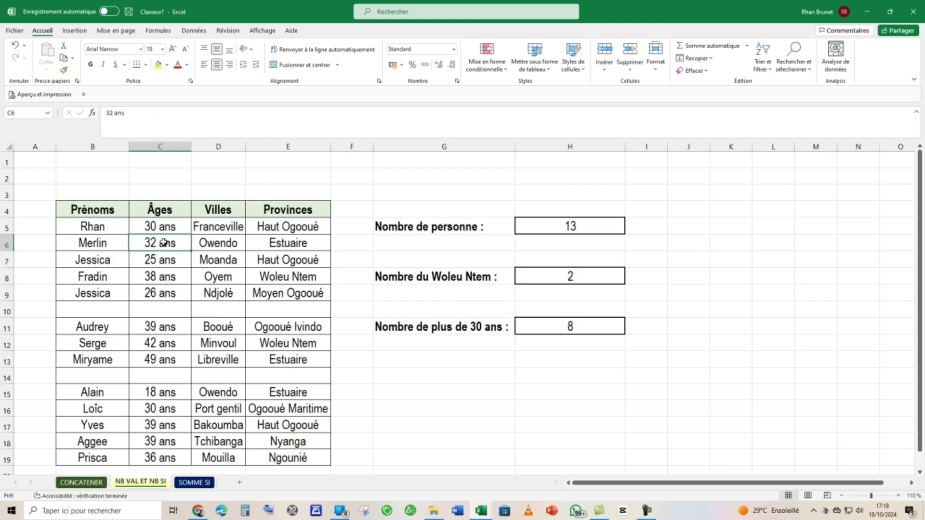
left_click(162, 276)
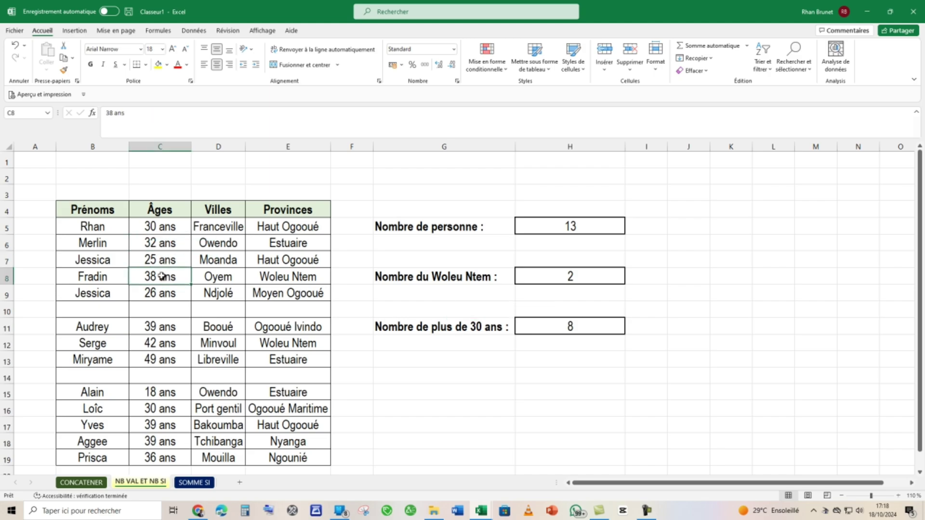
left_click(164, 327)
left_click(166, 344)
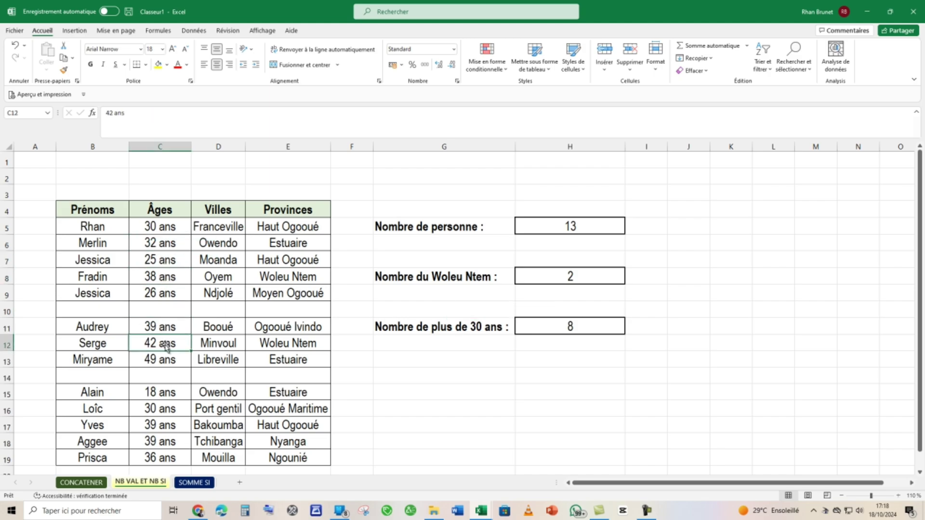
left_click(168, 361)
left_click(165, 425)
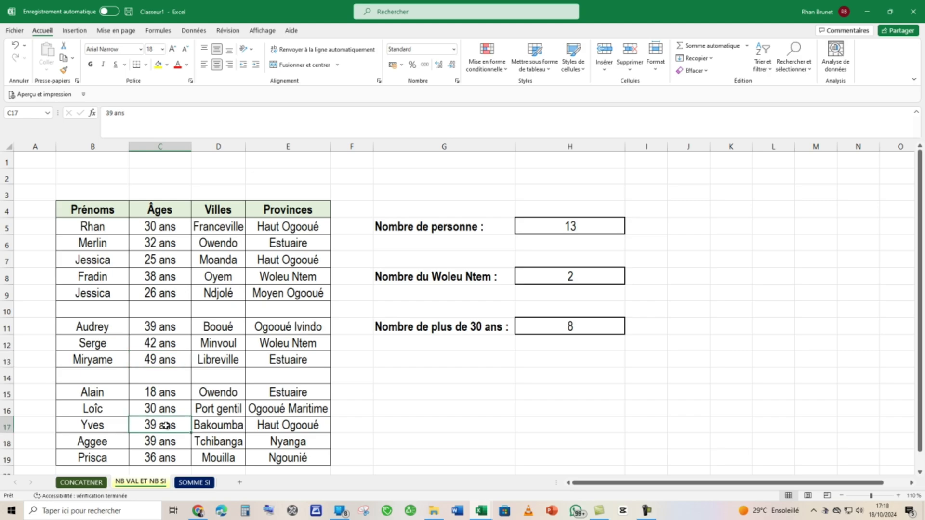
left_click(164, 442)
left_click(164, 458)
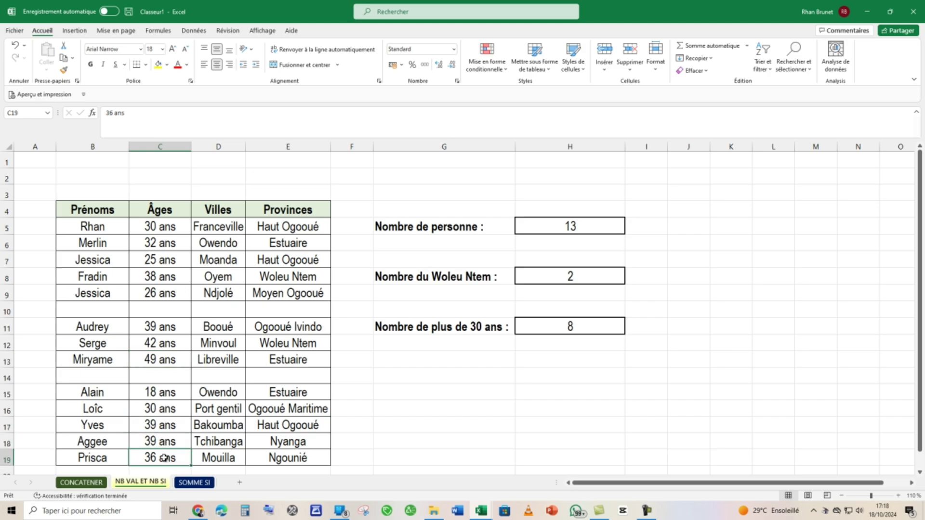